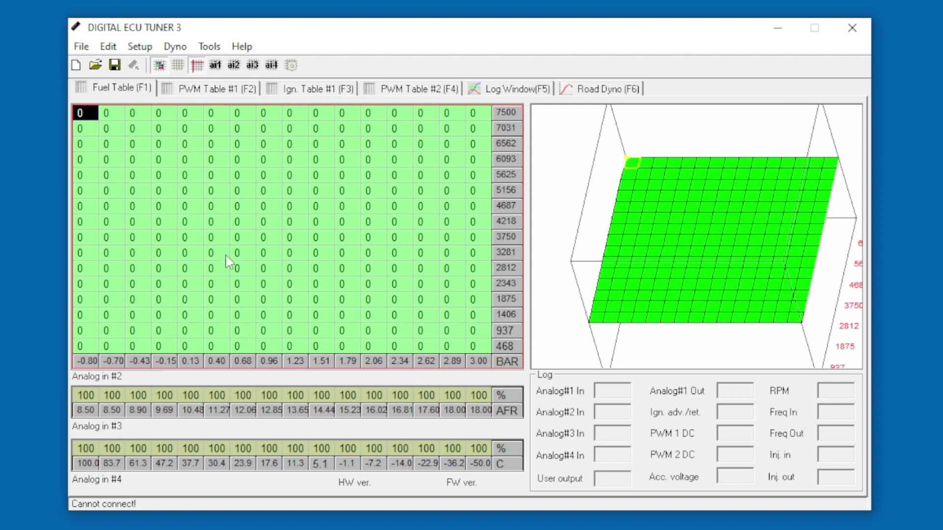
- Load the saved project video test map.pbp from the projects folder
{"action": "left_click", "coordinate": [84, 47]}
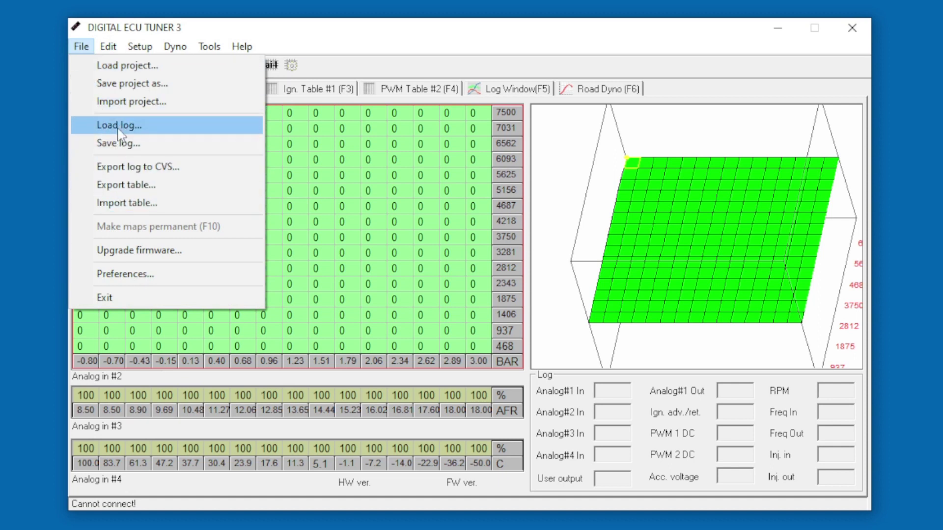
{"action": "left_click", "coordinate": [131, 70]}
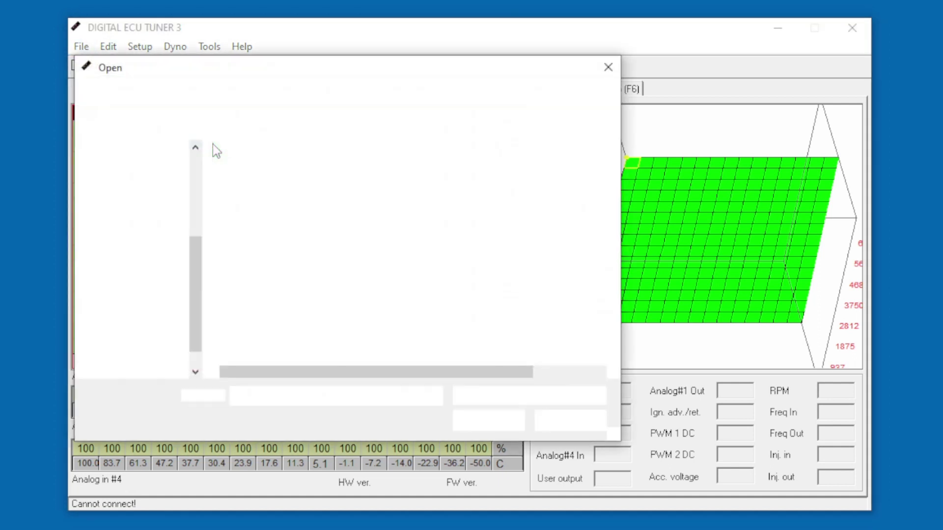
{"action": "left_click", "coordinate": [276, 227]}
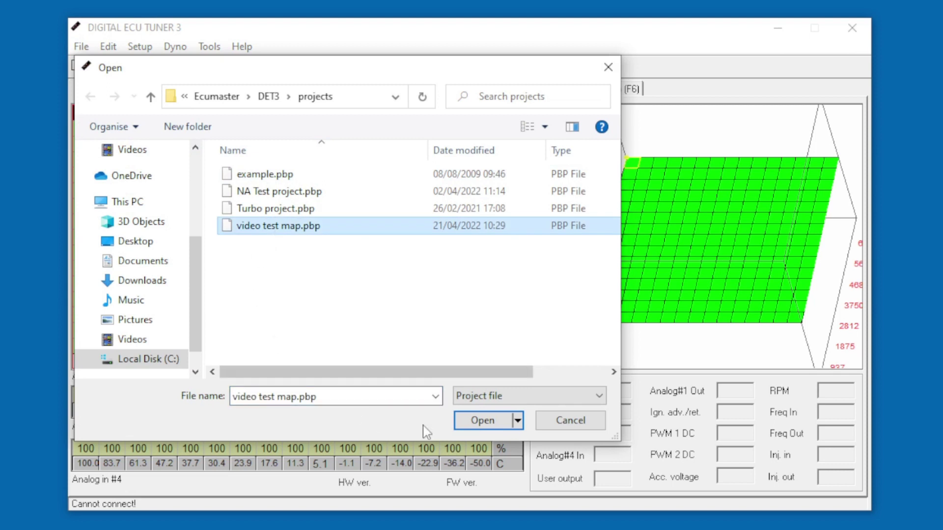
{"action": "left_click", "coordinate": [483, 424]}
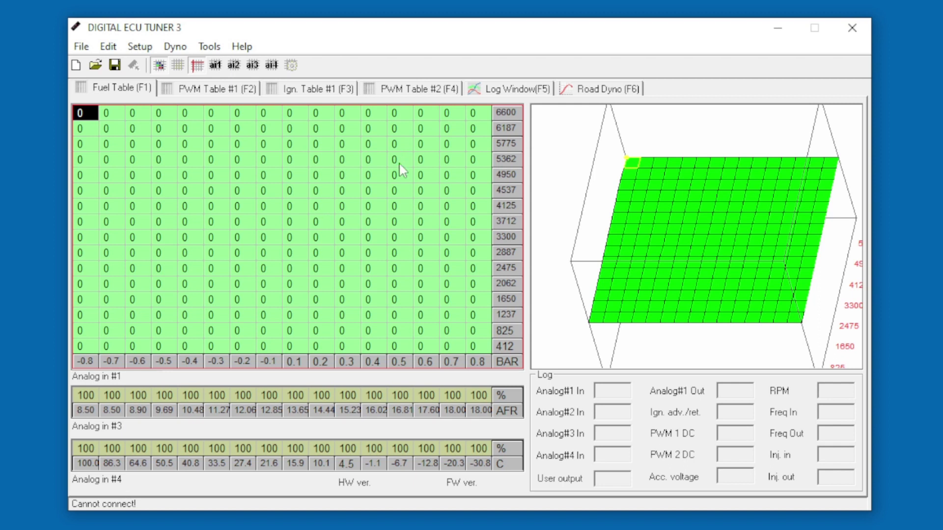
{"action": "left_click", "coordinate": [140, 46]}
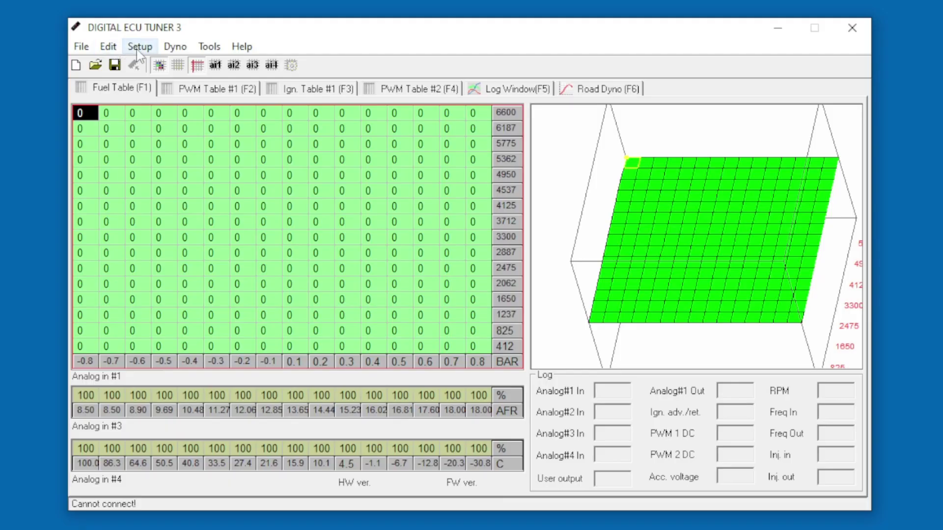
{"action": "left_click", "coordinate": [140, 46]}
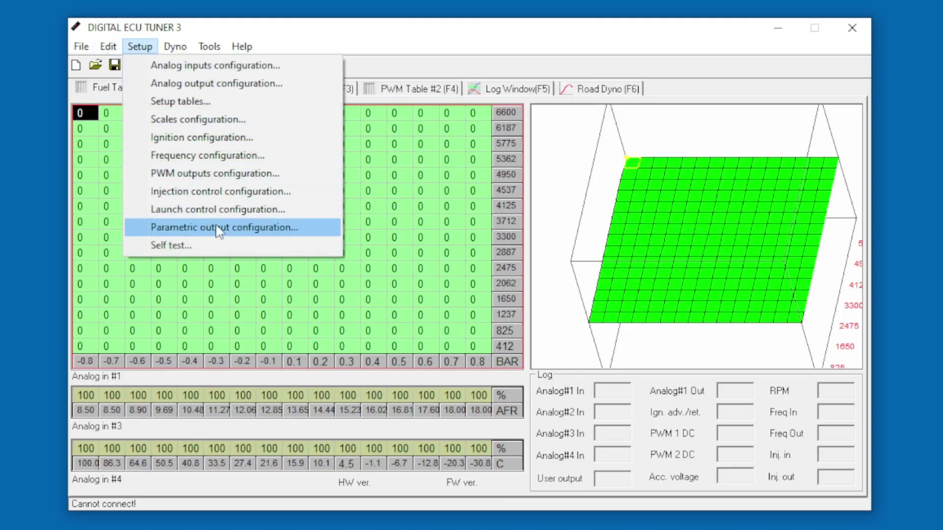
{"action": "left_click", "coordinate": [290, 231]}
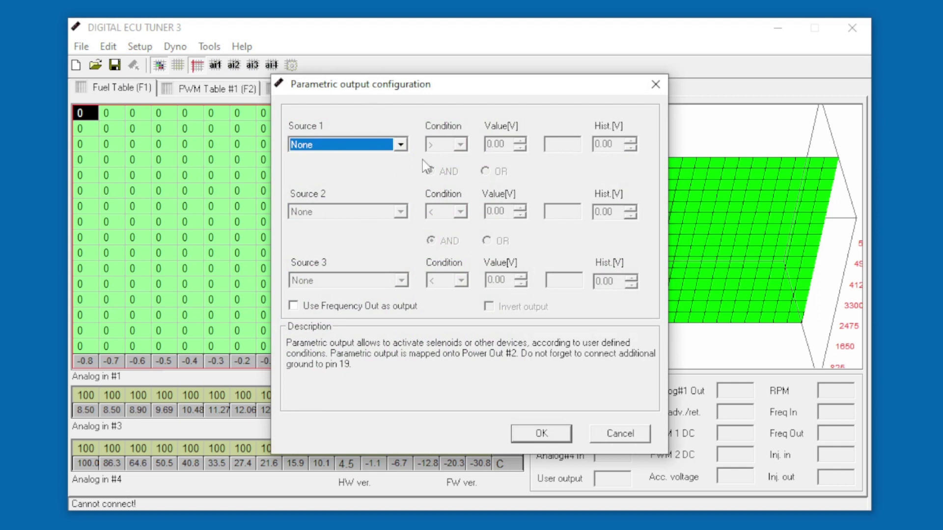
{"action": "left_click", "coordinate": [401, 147]}
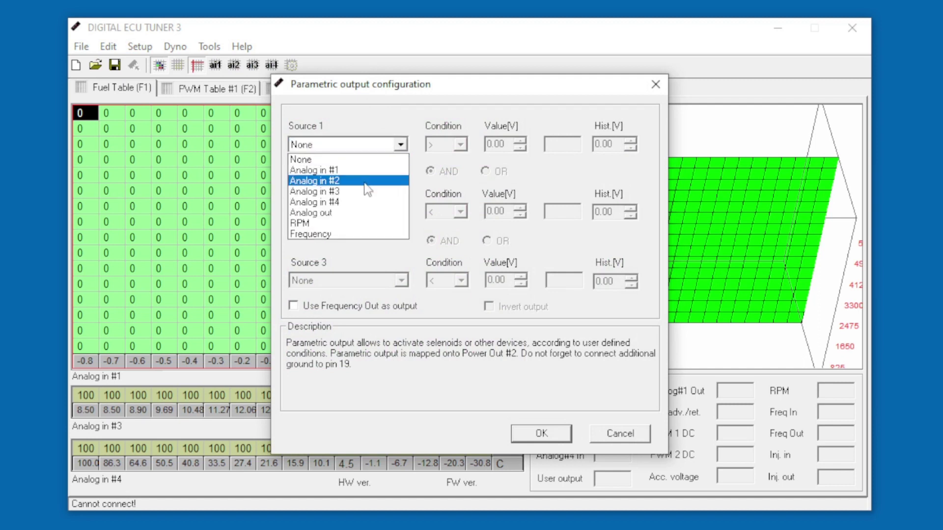
{"action": "left_click", "coordinate": [349, 224]}
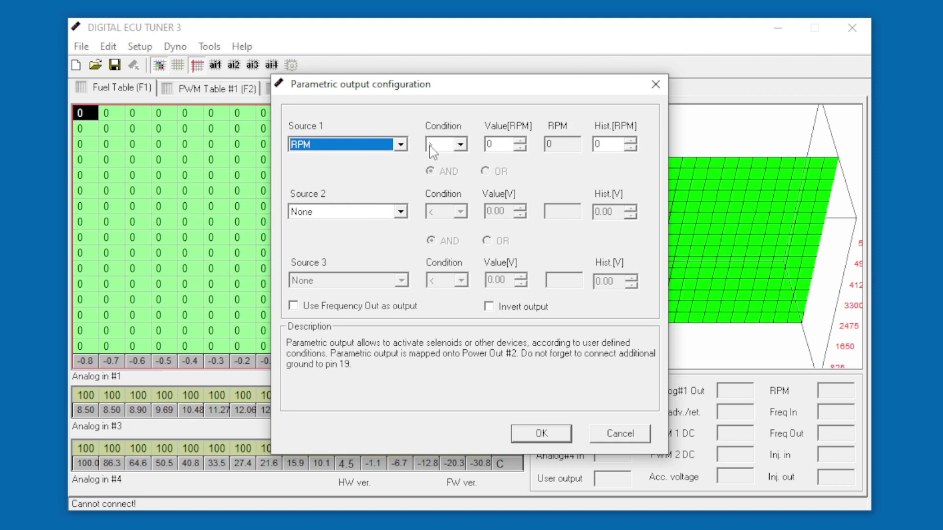
{"action": "left_click", "coordinate": [461, 145]}
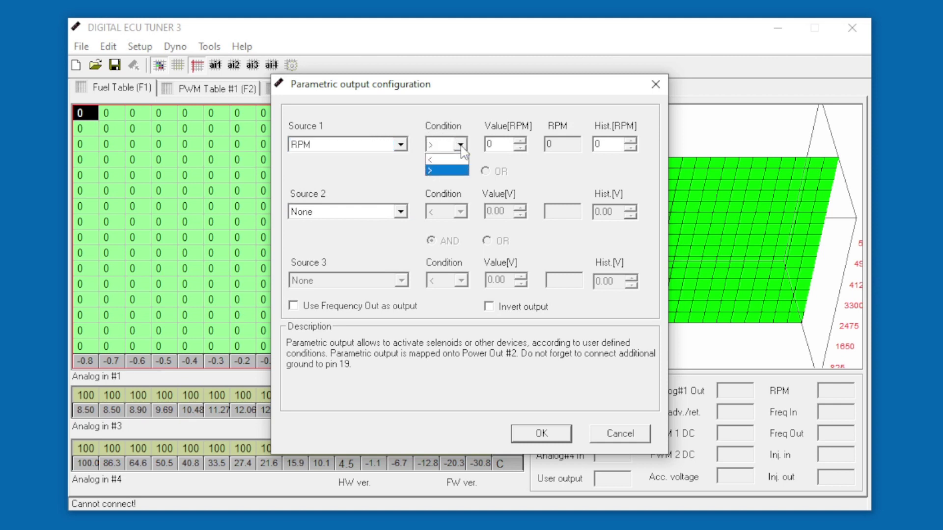
{"action": "left_click", "coordinate": [450, 171]}
{"action": "key", "text": "Tab"}
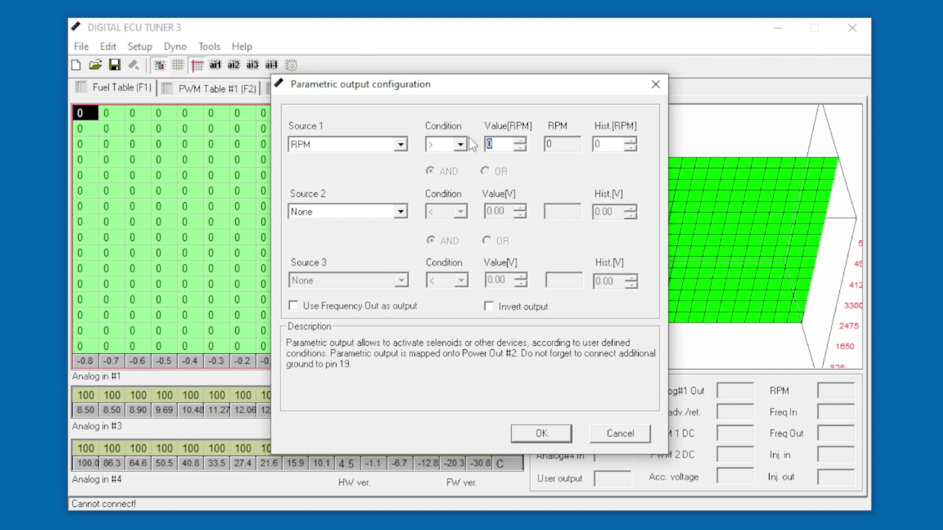
{"action": "type", "text": "6000"}
{"action": "key", "text": "Tab"}
{"action": "type", "text": "200"}
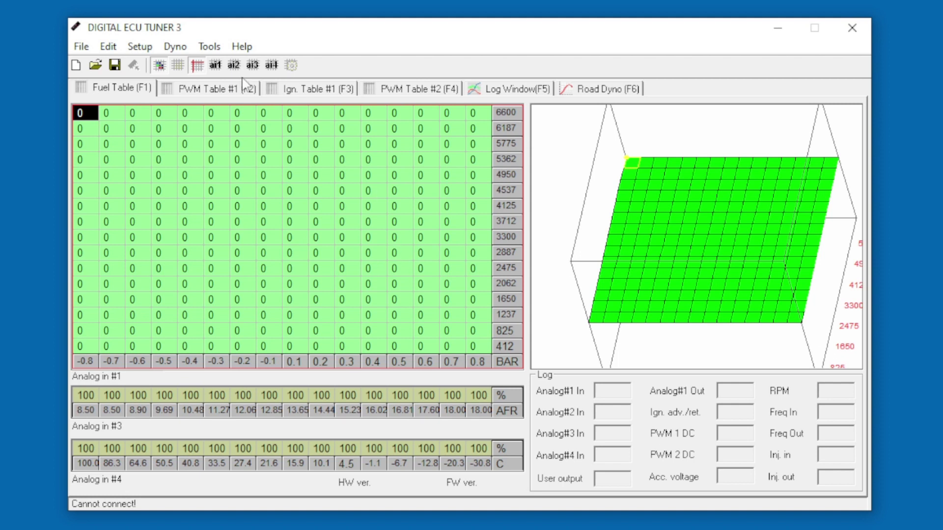
- In Parametric output configuration, make Analog in #1 the first condition's source
{"action": "left_click", "coordinate": [108, 46]}
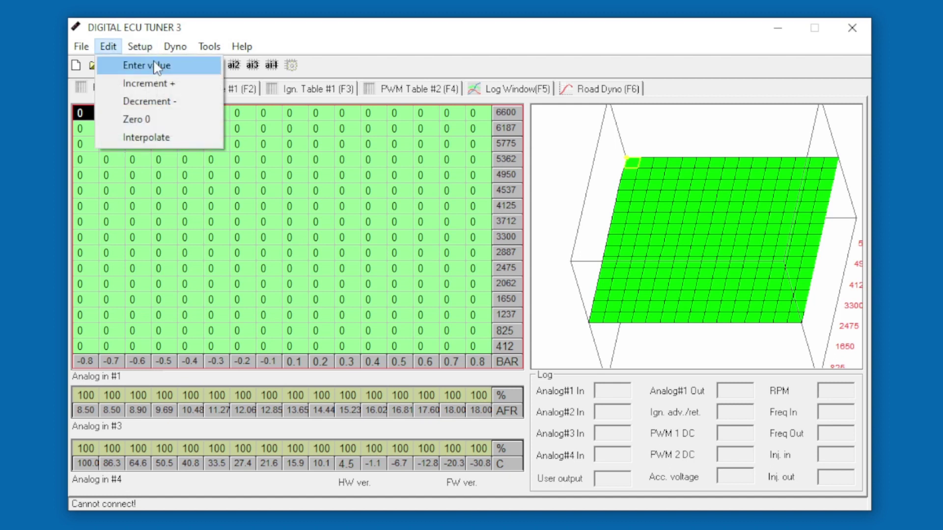
{"action": "mouse_move", "coordinate": [140, 47]}
{"action": "left_click", "coordinate": [176, 219]}
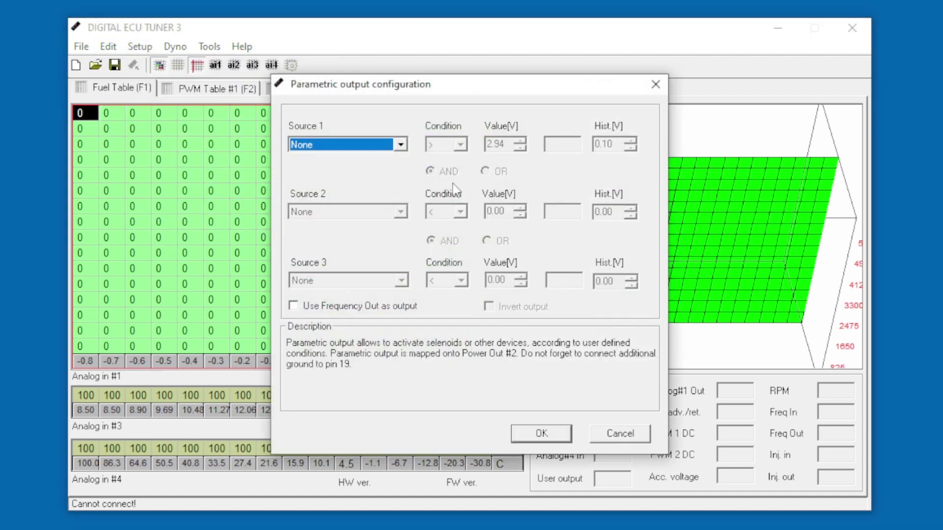
{"action": "left_click", "coordinate": [401, 144]}
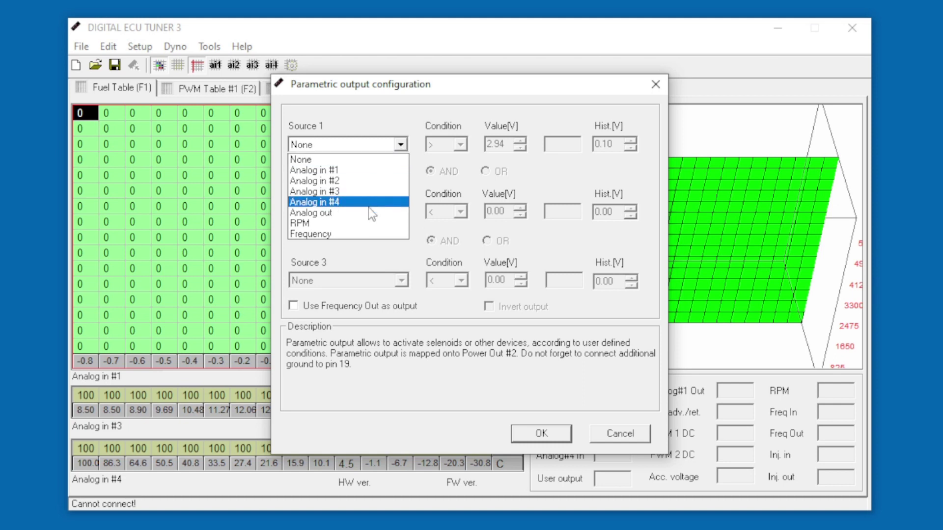
{"action": "left_click", "coordinate": [359, 170]}
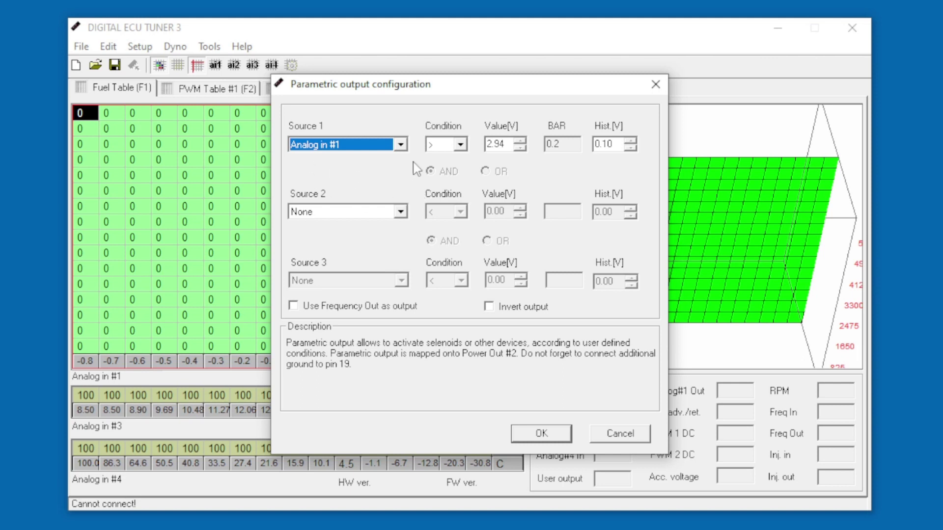
- Adjust the first condition's voltage threshold to 4.25 V (0.7 BAR)
{"action": "left_click", "coordinate": [518, 148]}
{"action": "left_click_drag", "start_coordinate": [518, 148], "coordinate": [519, 148]}
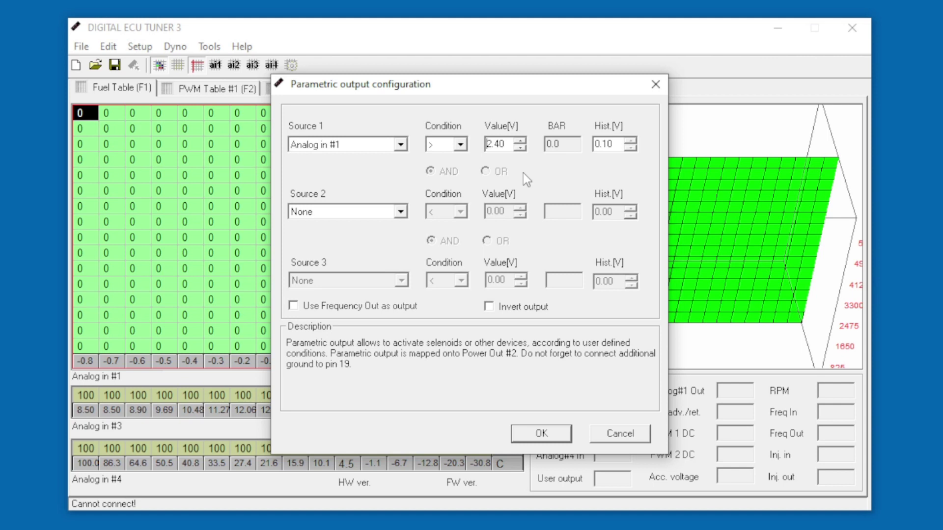
{"action": "left_click", "coordinate": [519, 141]}
{"action": "left_click", "coordinate": [519, 141]}
{"action": "left_click", "coordinate": [519, 141]}
{"action": "left_click", "coordinate": [519, 140]}
{"action": "left_click", "coordinate": [519, 141]}
{"action": "left_click", "coordinate": [519, 141]}
{"action": "left_click", "coordinate": [518, 142]}
{"action": "left_click", "coordinate": [520, 148]}
{"action": "left_click", "coordinate": [519, 148]}
- Confirm the parametric output settings and go back to the Fuel Table
{"action": "left_click", "coordinate": [542, 433]}
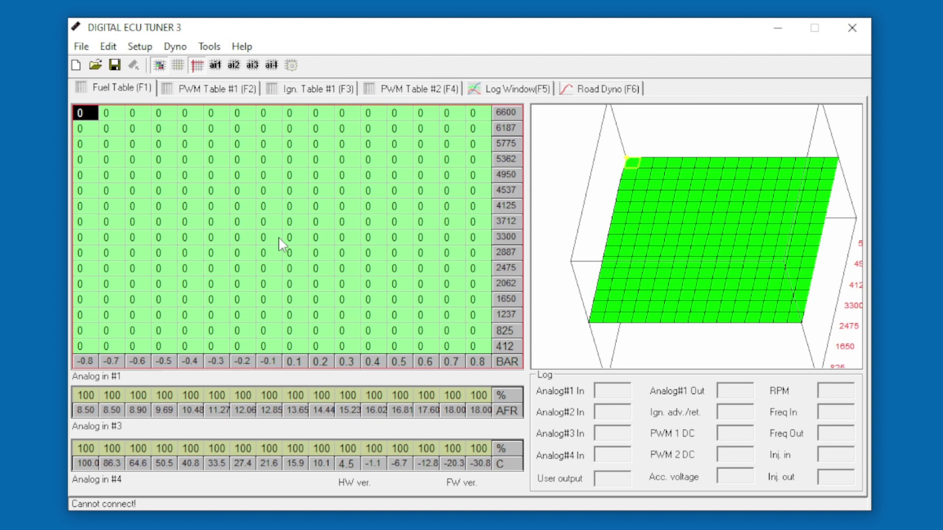
{"action": "left_click", "coordinate": [293, 87]}
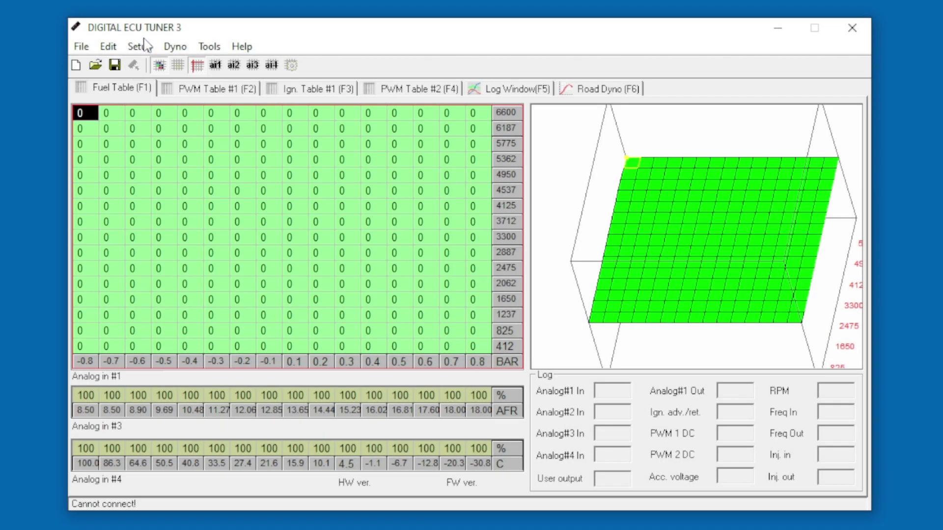
- In Scales configuration, load the LINEAR VOLTAGE SCALE 0-5V file for Analog #4
{"action": "left_click", "coordinate": [143, 46]}
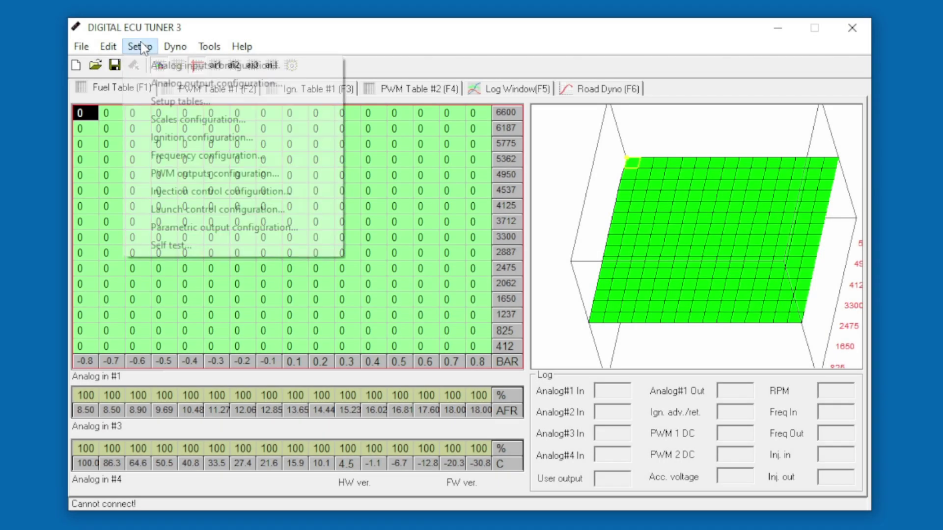
{"action": "left_click", "coordinate": [182, 123]}
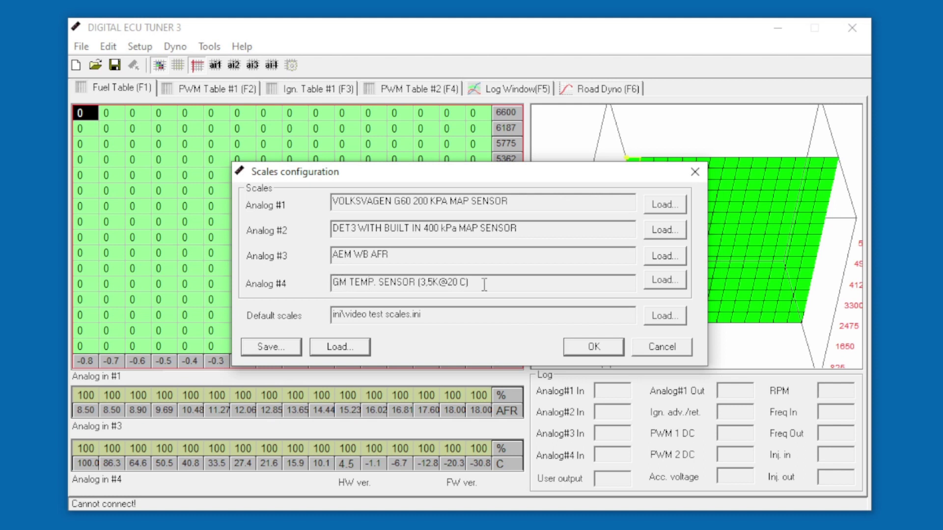
{"action": "left_click", "coordinate": [658, 284]}
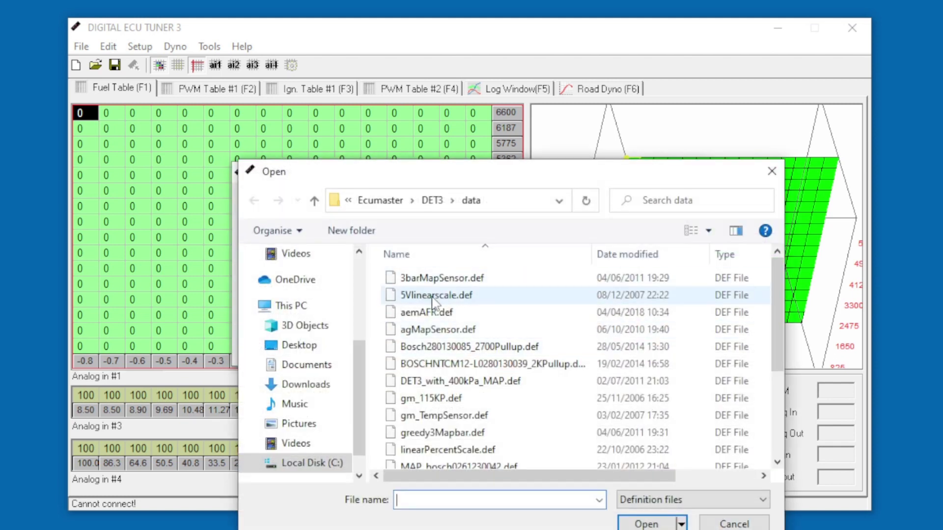
{"action": "left_click", "coordinate": [431, 297]}
{"action": "left_click", "coordinate": [643, 523]}
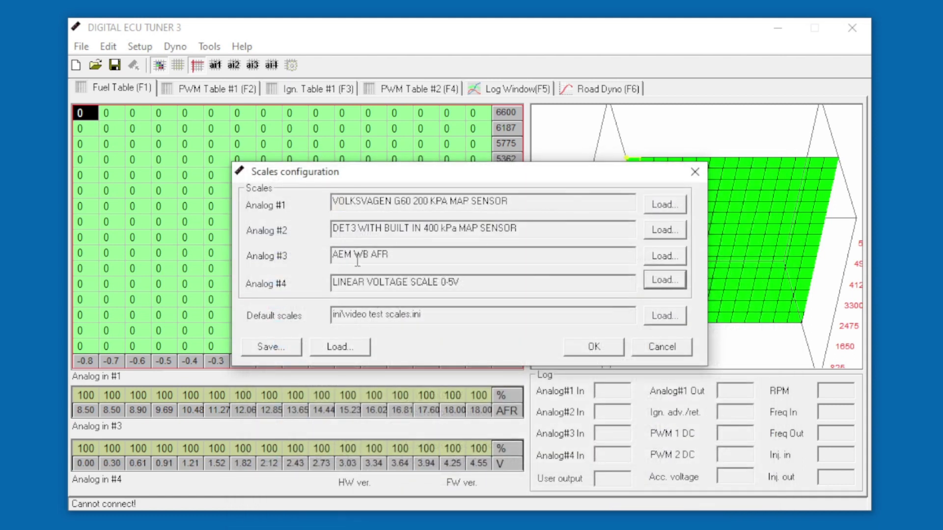
- Save the scale set over 'video test scales' and close the scales configuration
{"action": "left_click", "coordinate": [273, 347]}
{"action": "left_click", "coordinate": [425, 347]}
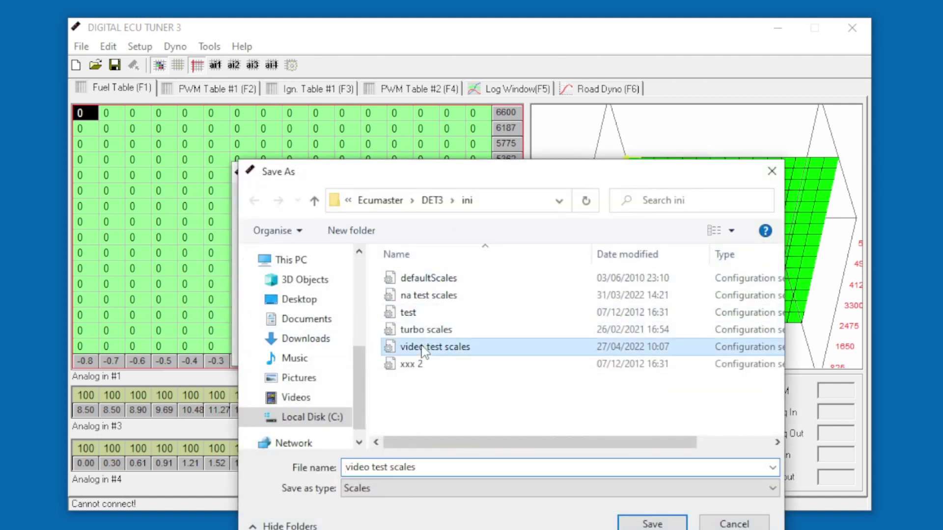
{"action": "left_click", "coordinate": [652, 524]}
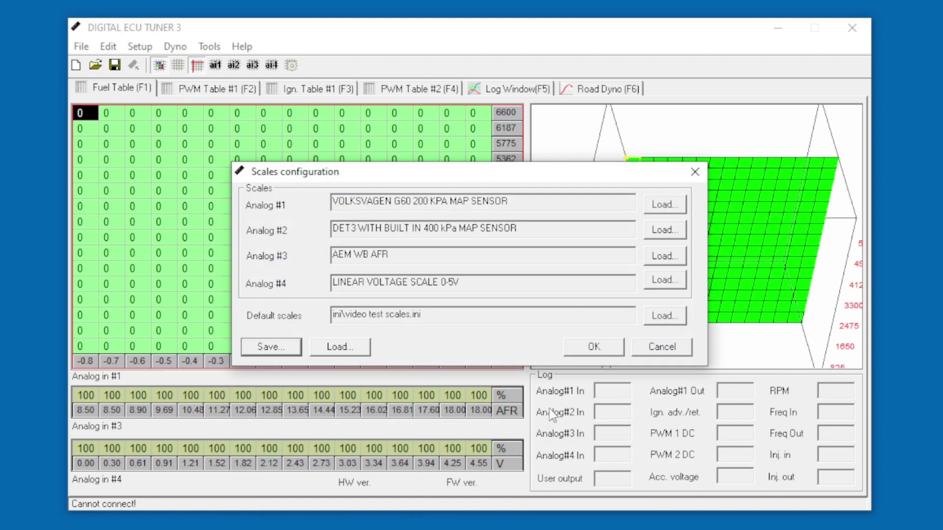
{"action": "left_click", "coordinate": [582, 349]}
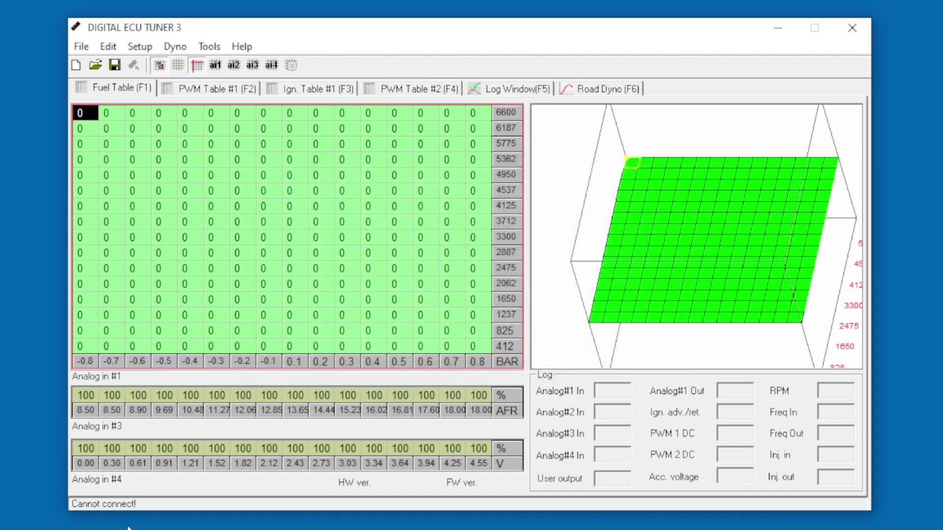
- In Analog inputs configuration, raise Analog #4's maximum to 5.00 V and confirm
{"action": "left_click", "coordinate": [108, 46]}
{"action": "mouse_move", "coordinate": [139, 48]}
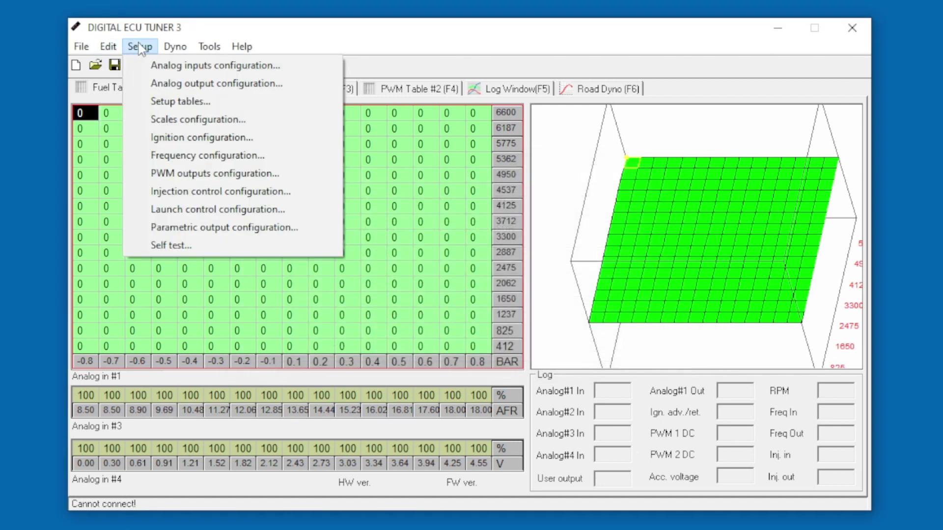
{"action": "left_click", "coordinate": [157, 66]}
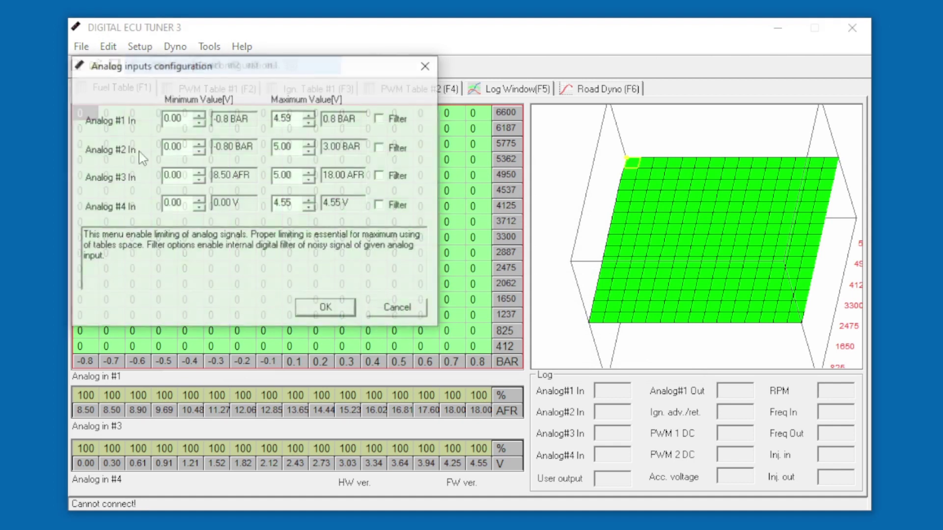
{"action": "left_click", "coordinate": [309, 204]}
{"action": "left_click_drag", "start_coordinate": [309, 203], "coordinate": [310, 203]}
{"action": "left_click", "coordinate": [312, 310]}
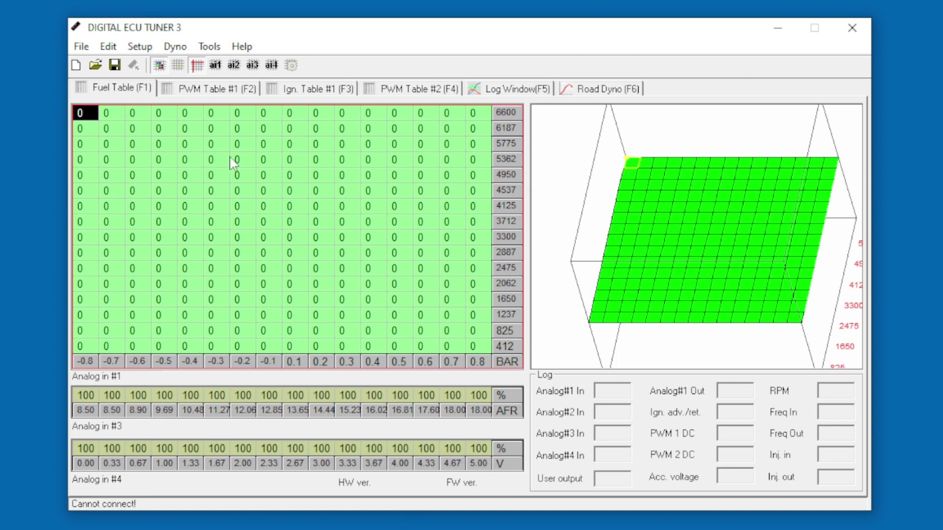
- On Ign. Table #1, set the first two Analog in #4 correction cells to 0
{"action": "left_click", "coordinate": [319, 91]}
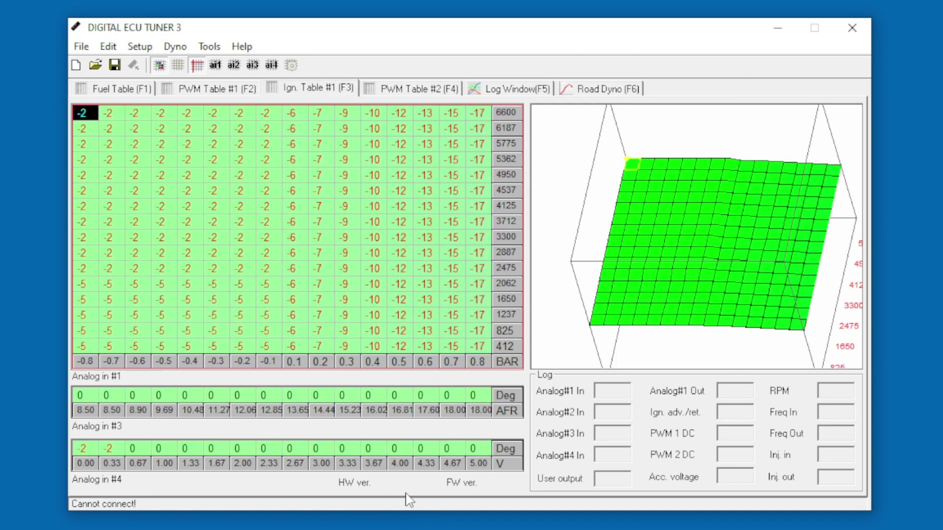
{"action": "left_click_drag", "start_coordinate": [113, 449], "coordinate": [82, 451]}
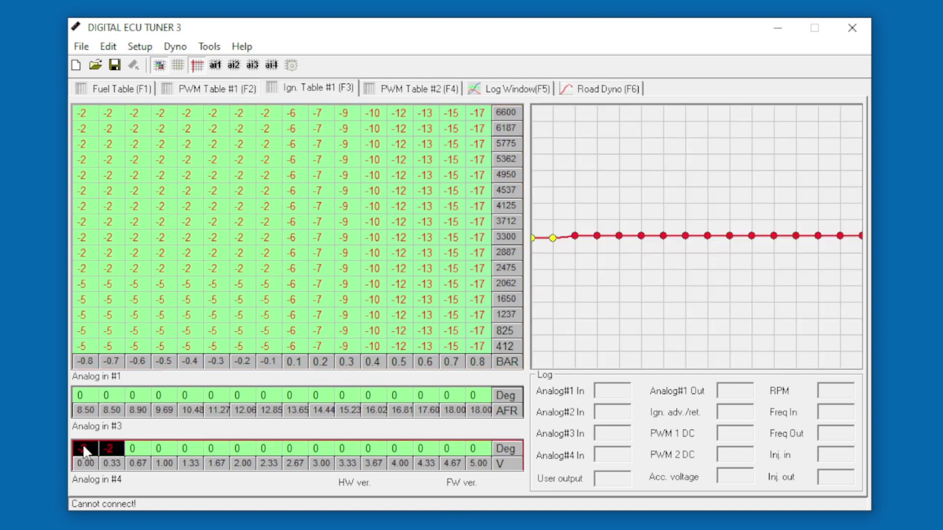
{"action": "type", "text": "0"}
{"action": "key", "text": "Return"}
- Lower the Analog in #4 cells from 4.33 to 5.00 V to -2
{"action": "left_click", "coordinate": [432, 450]}
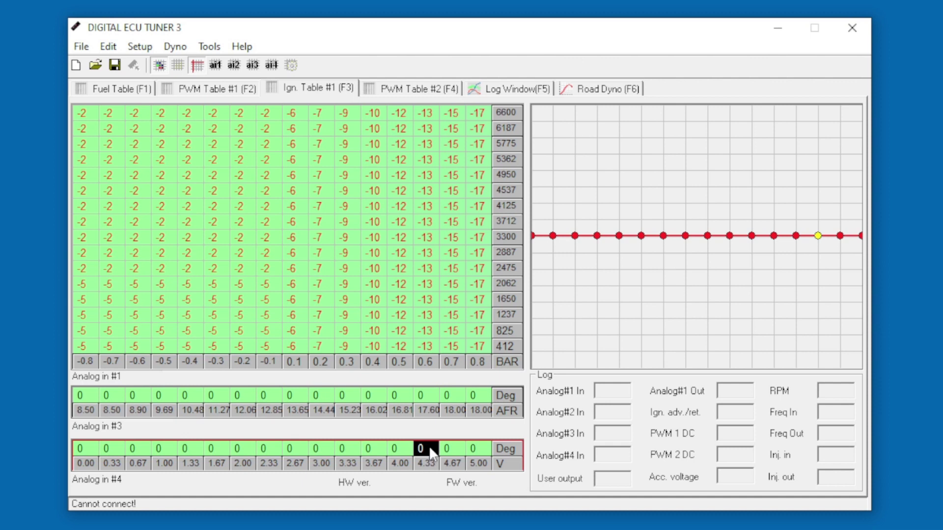
{"action": "left_click_drag", "start_coordinate": [429, 446], "coordinate": [480, 444]}
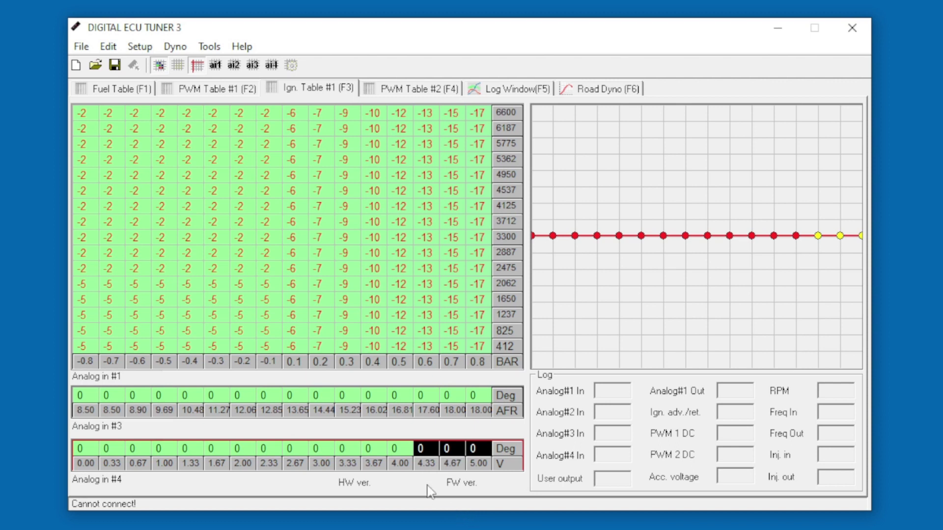
{"action": "key", "text": "minus"}
{"action": "key", "text": "minus"}
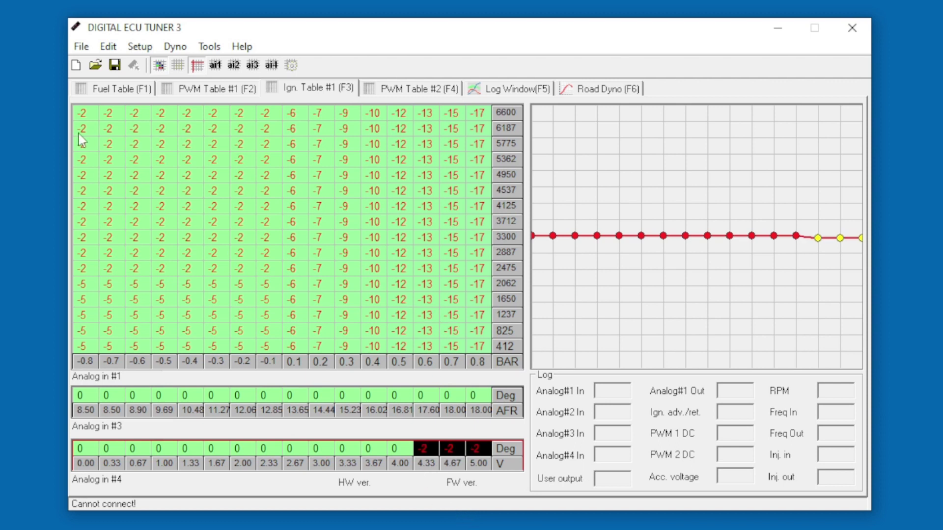
{"action": "left_click", "coordinate": [140, 46]}
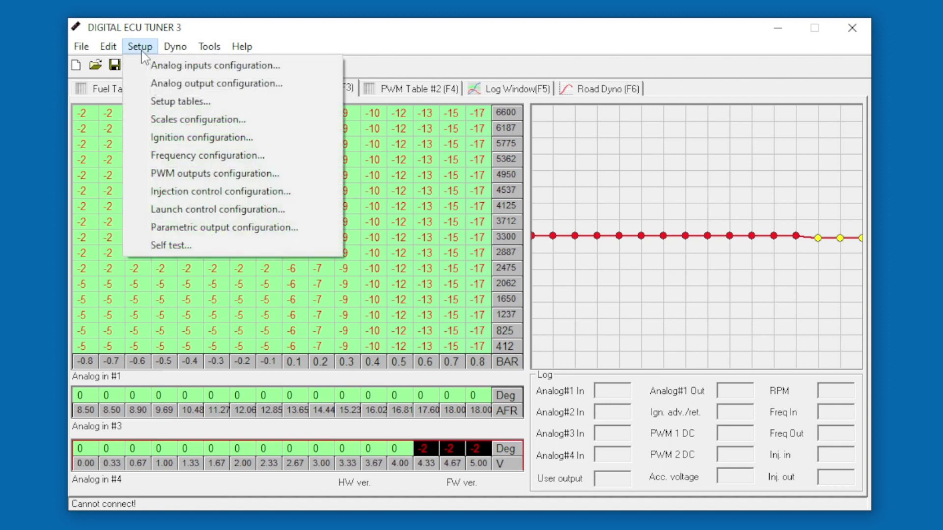
{"action": "left_click", "coordinate": [206, 231]}
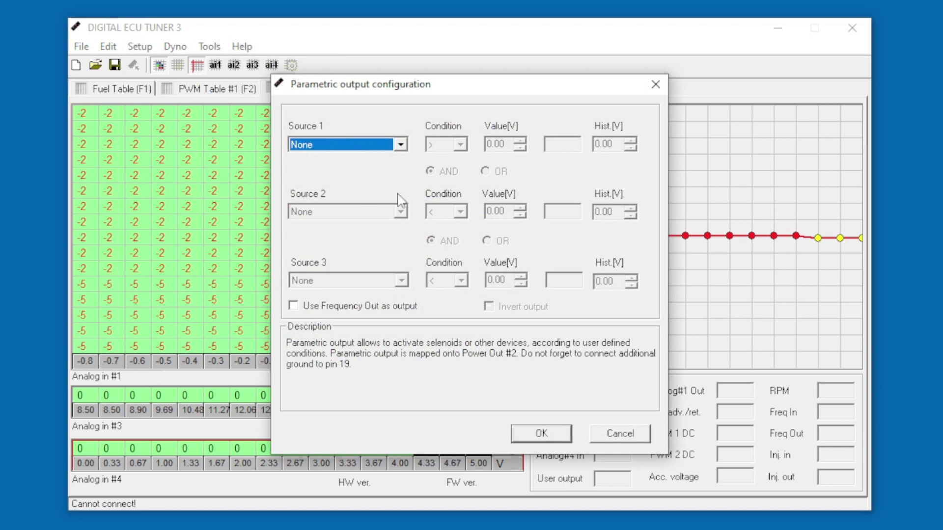
{"action": "left_click", "coordinate": [401, 144]}
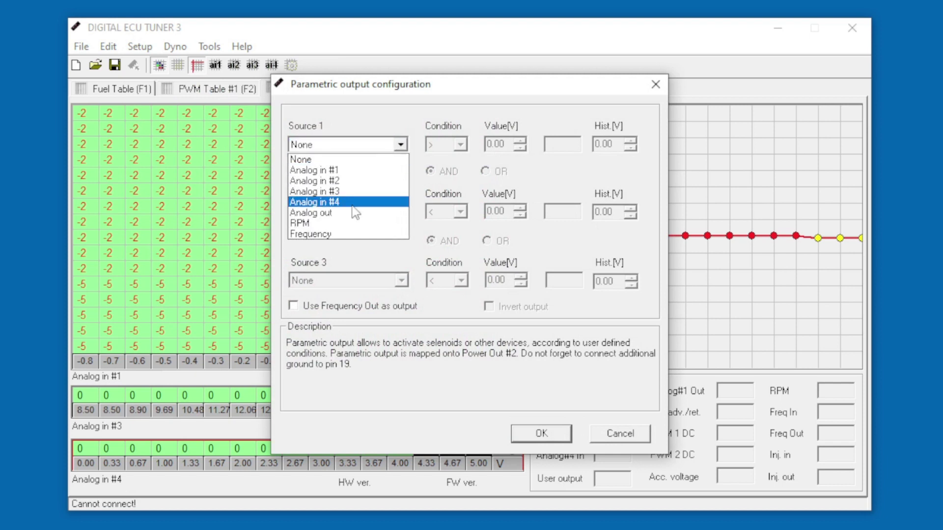
{"action": "left_click", "coordinate": [352, 204]}
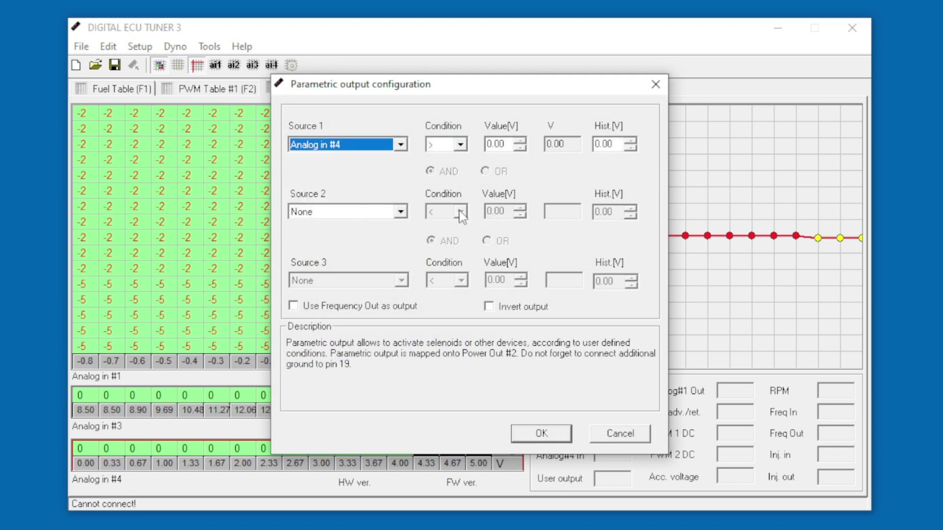
{"action": "left_click", "coordinate": [519, 141]}
{"action": "left_click_drag", "start_coordinate": [518, 140], "coordinate": [518, 141]}
{"action": "left_click_drag", "start_coordinate": [463, 88], "coordinate": [457, 49]}
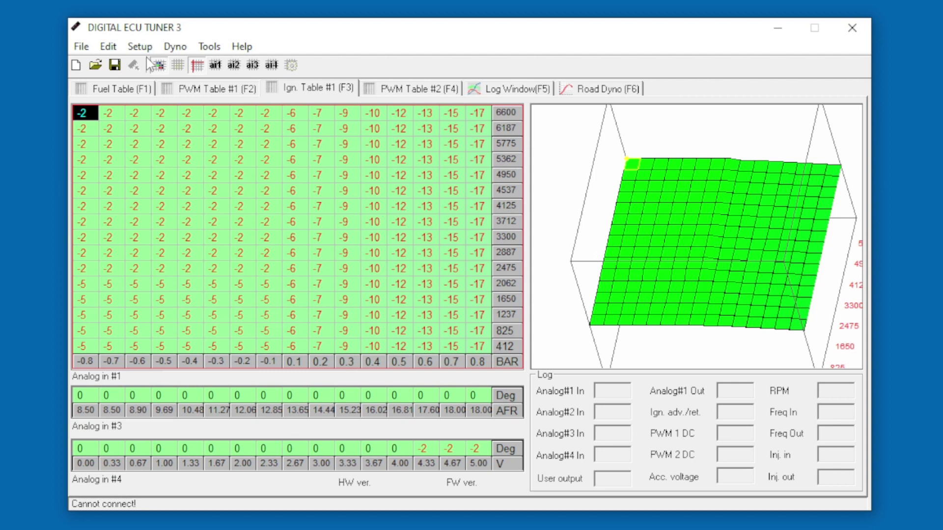
{"action": "left_click", "coordinate": [137, 49]}
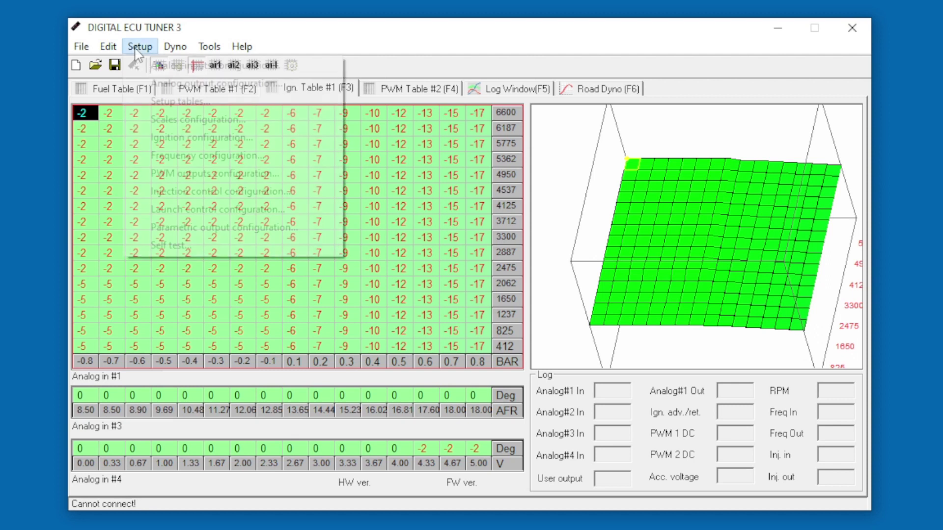
{"action": "left_click", "coordinate": [186, 228]}
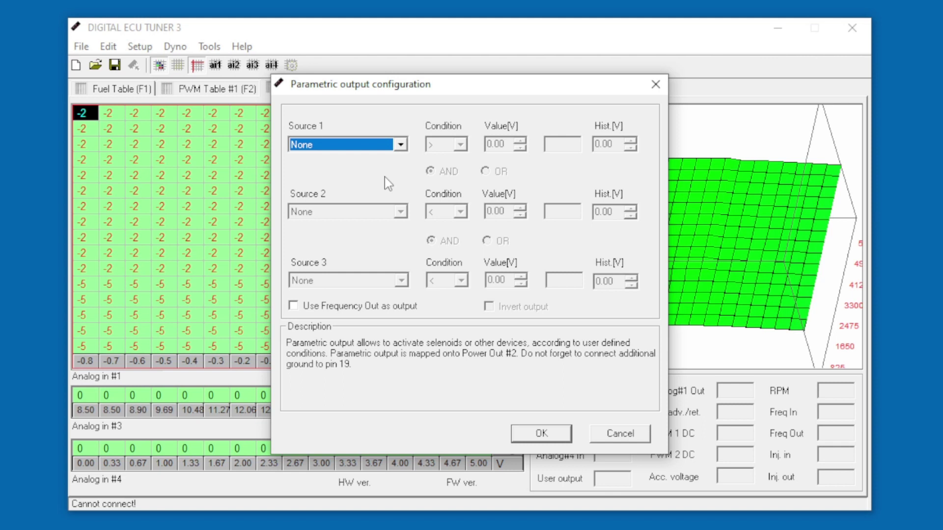
{"action": "left_click", "coordinate": [619, 433]}
- Load 5Vlinearscale.def (LINEAR VOLTAGE SCALE 0-5V) for Analog #2 and accept the scales
{"action": "left_click", "coordinate": [142, 46]}
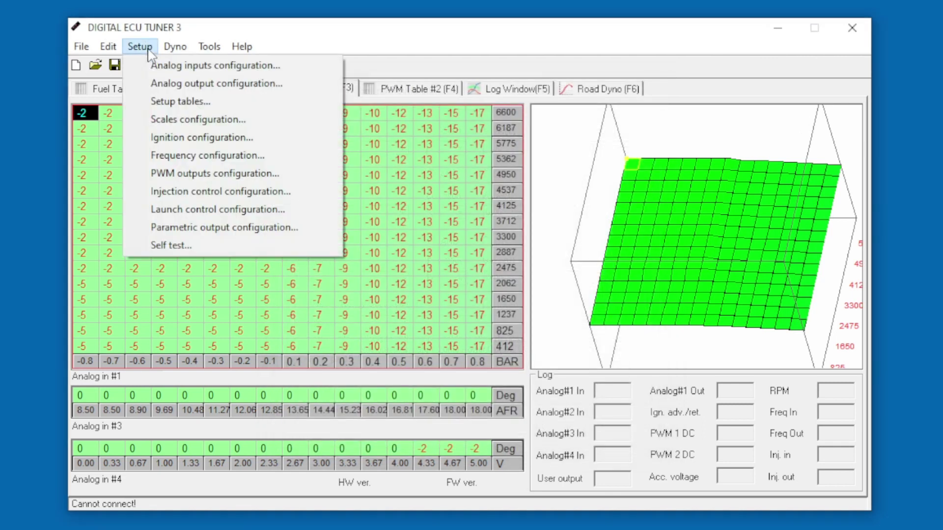
{"action": "left_click", "coordinate": [144, 118]}
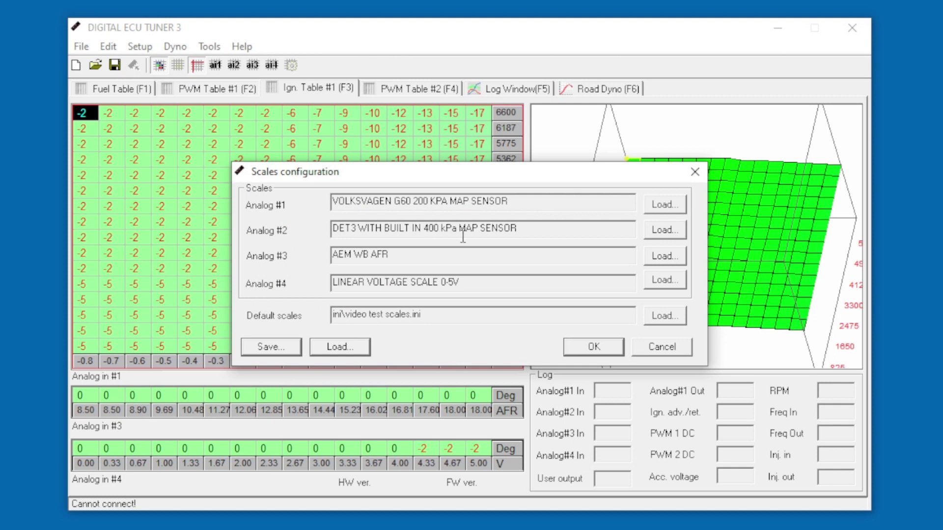
{"action": "left_click", "coordinate": [652, 233]}
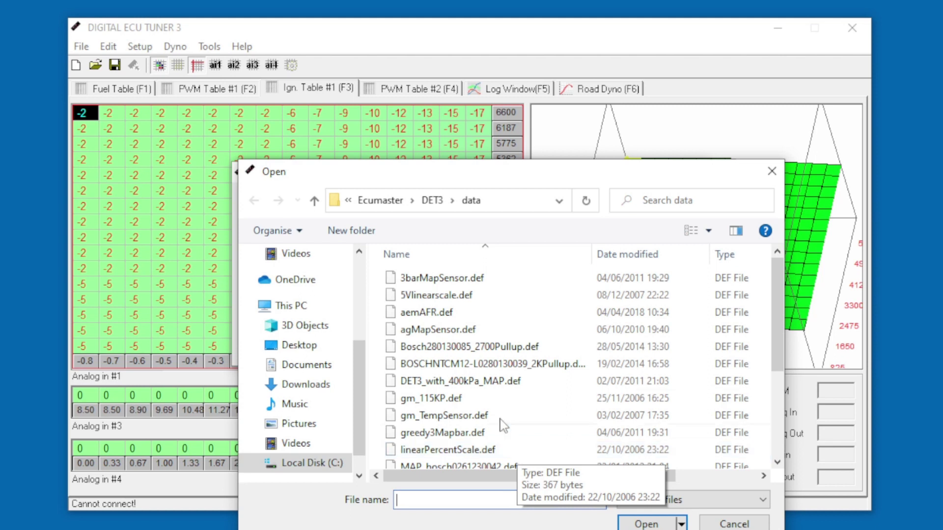
{"action": "left_click", "coordinate": [462, 296]}
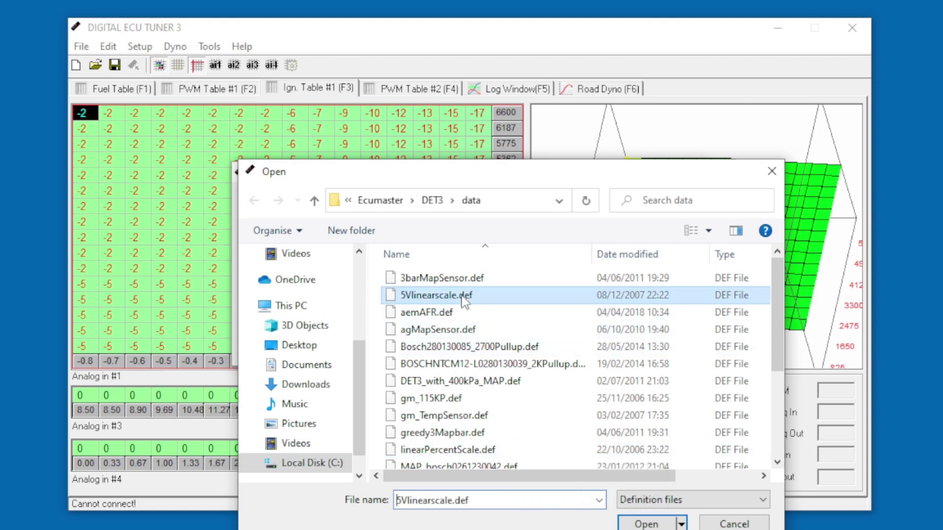
{"action": "left_click", "coordinate": [637, 524]}
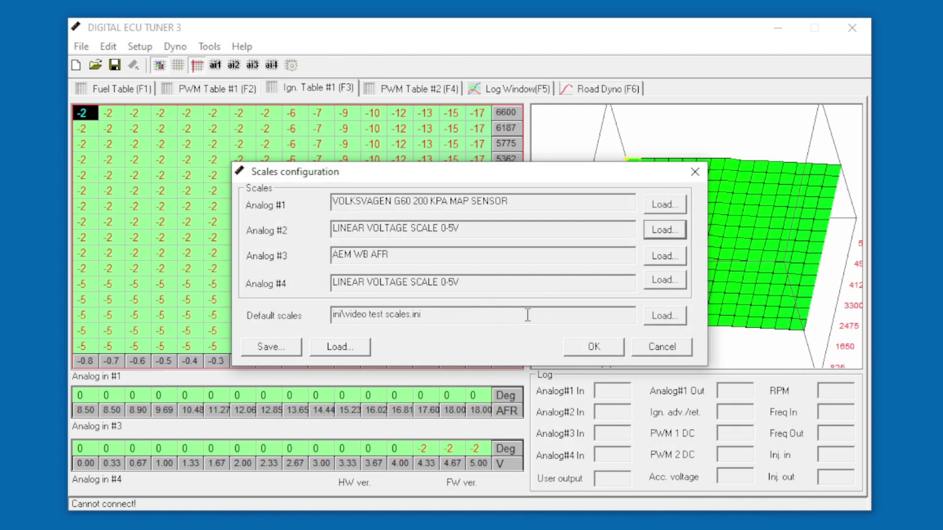
{"action": "left_click", "coordinate": [580, 348]}
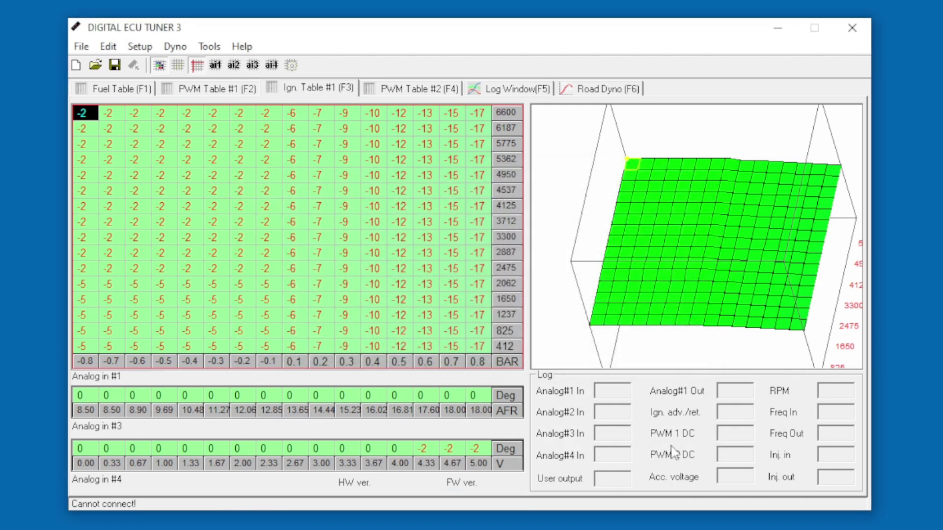
- In Parametric output configuration, set Analog in #2 as source 1 and RPM as source 2
{"action": "left_click", "coordinate": [140, 48]}
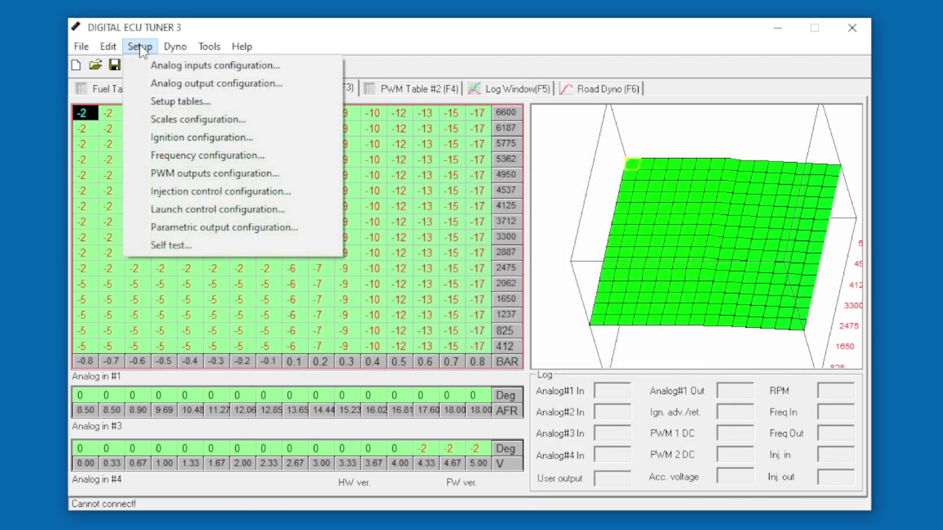
{"action": "left_click", "coordinate": [166, 228]}
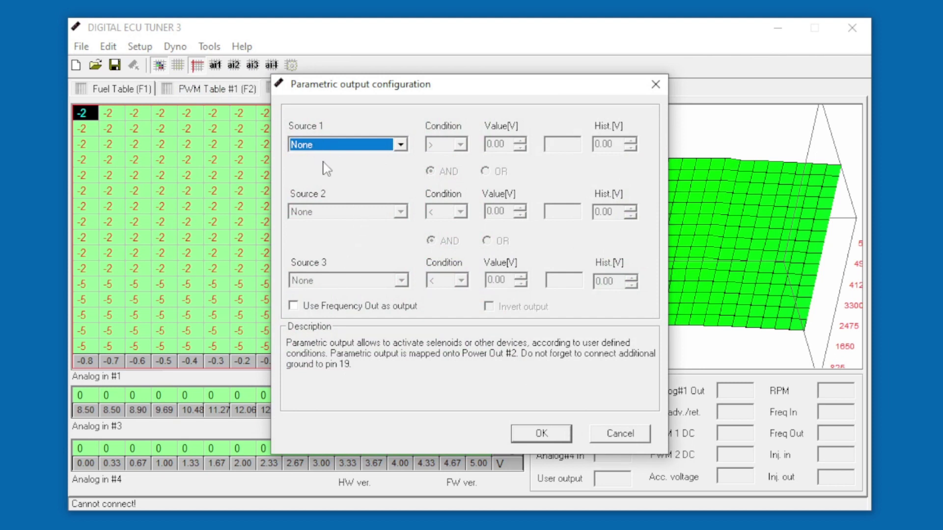
{"action": "left_click", "coordinate": [401, 145]}
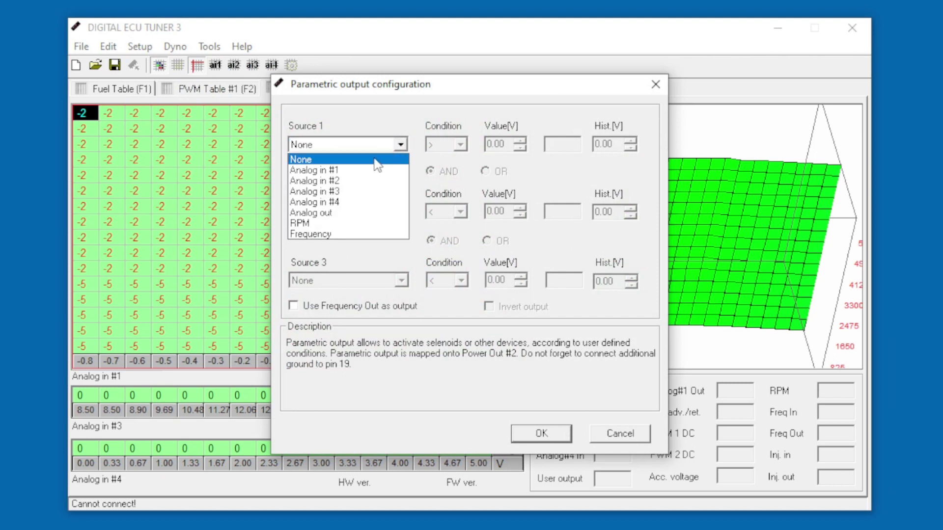
{"action": "left_click", "coordinate": [363, 181]}
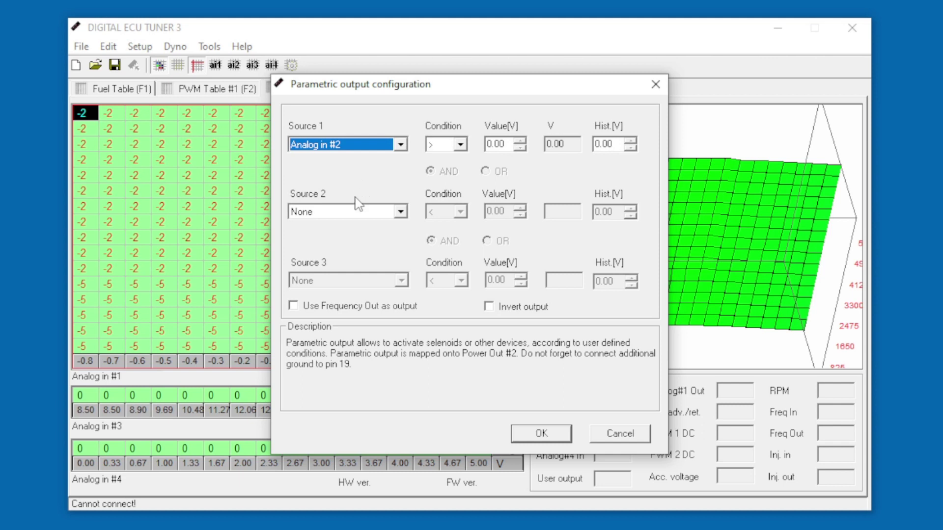
{"action": "left_click", "coordinate": [399, 212]}
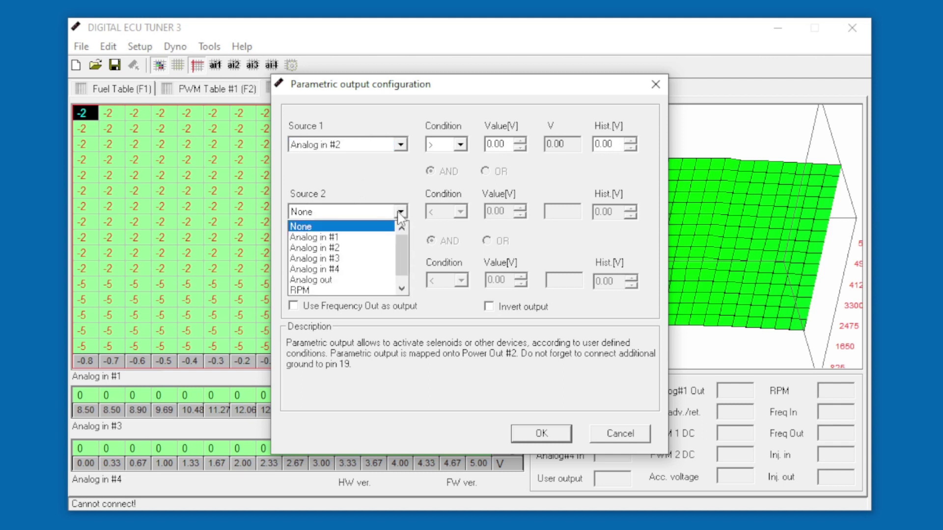
{"action": "left_click", "coordinate": [342, 291]}
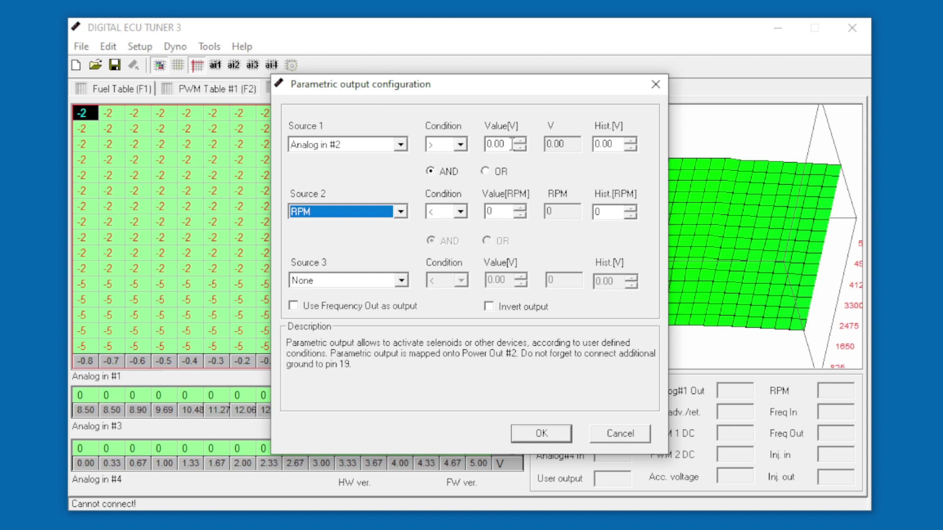
- Set the thresholds to Analog in #2 > 3.50 V and RPM > 3000, then confirm
{"action": "left_click", "coordinate": [519, 141]}
{"action": "left_click_drag", "start_coordinate": [518, 142], "coordinate": [518, 142]}
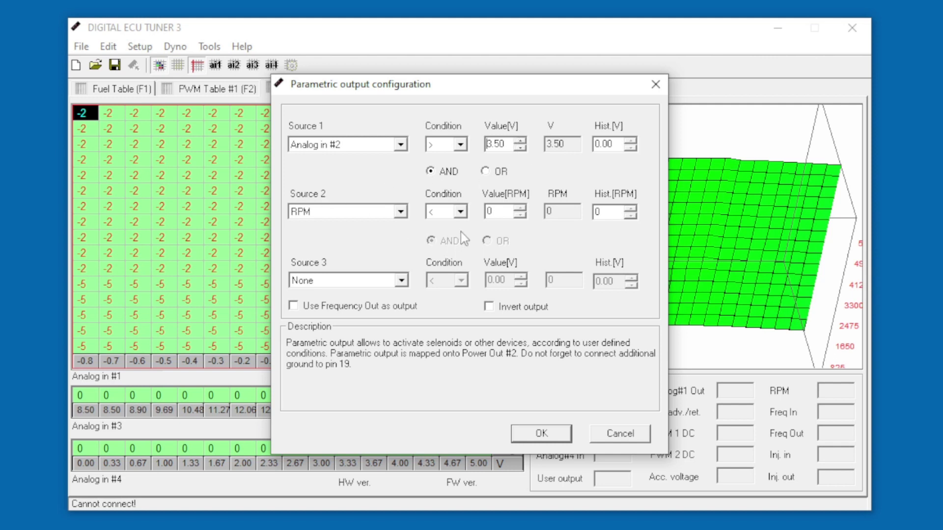
{"action": "left_click", "coordinate": [461, 215]}
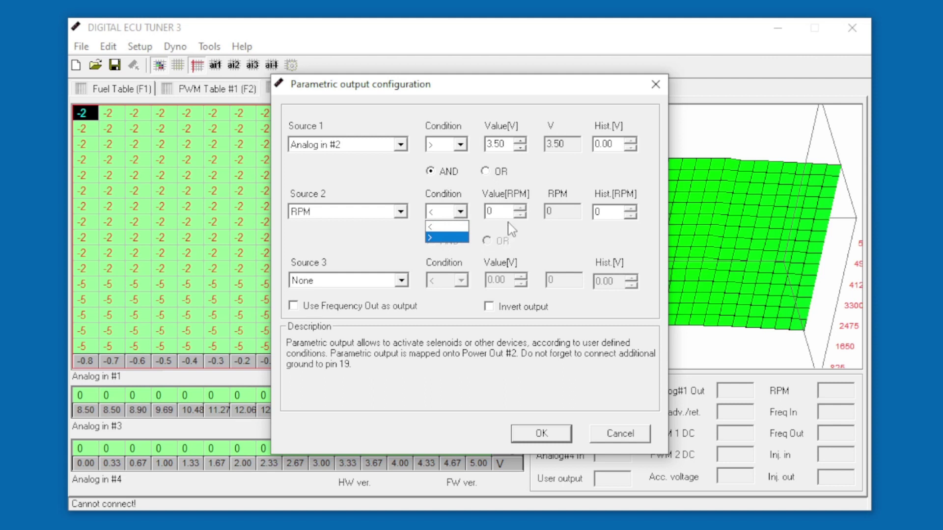
{"action": "left_click", "coordinate": [451, 239]}
{"action": "key", "text": "Tab"}
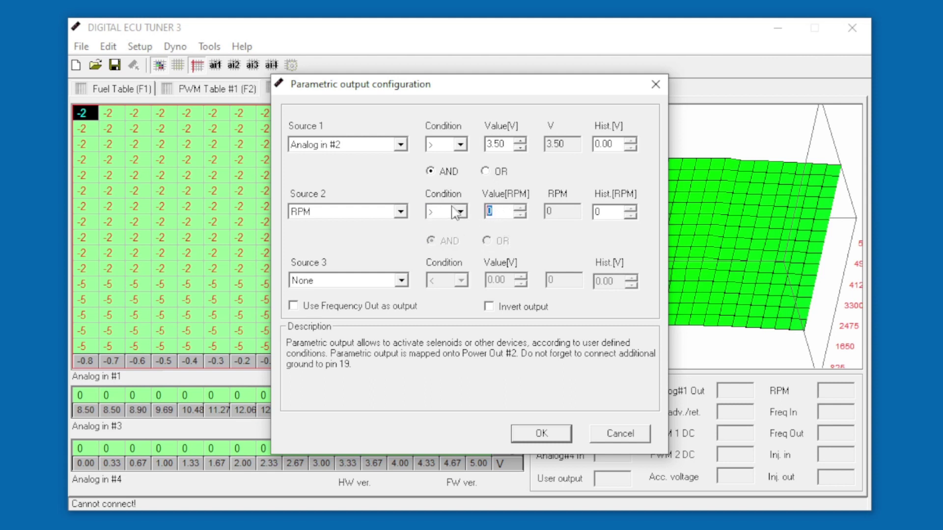
{"action": "type", "text": "3000"}
{"action": "left_click", "coordinate": [541, 434]}
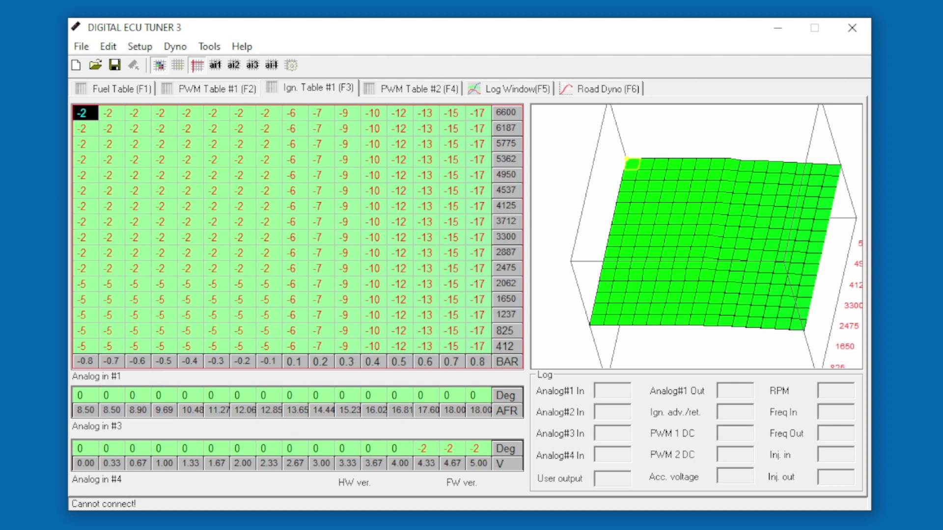
- In Parametric output configuration, set Analog in #1 as source 1 and Analog in #4 as source 2
{"action": "left_click", "coordinate": [152, 50]}
{"action": "left_click", "coordinate": [213, 232]}
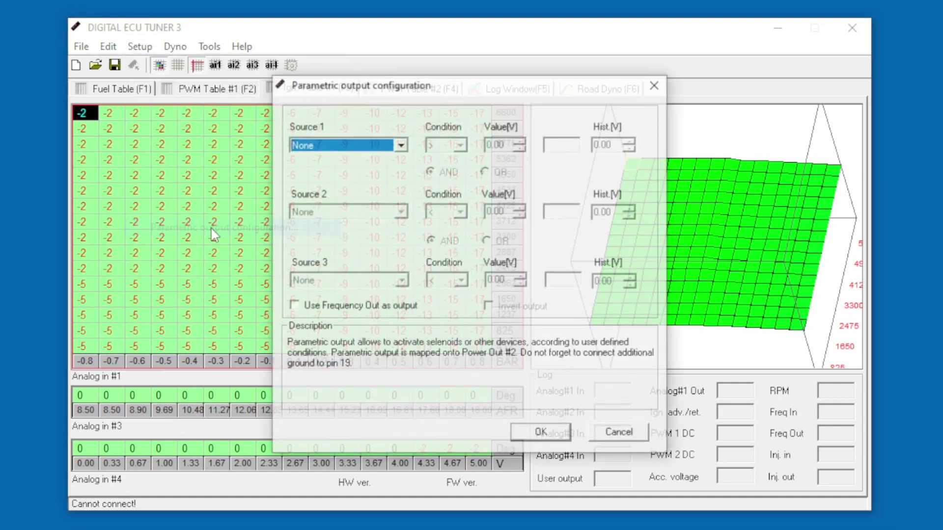
{"action": "left_click", "coordinate": [402, 144]}
{"action": "left_click", "coordinate": [345, 168]}
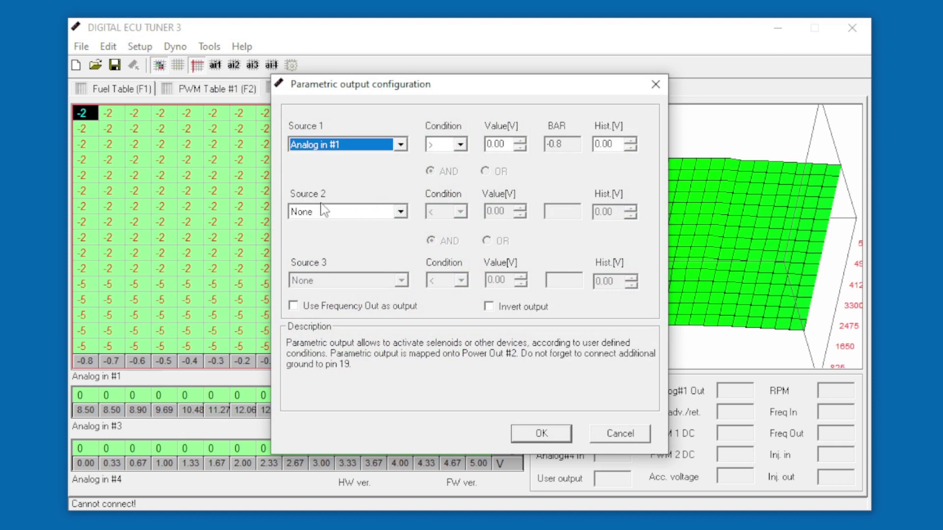
{"action": "left_click", "coordinate": [400, 212]}
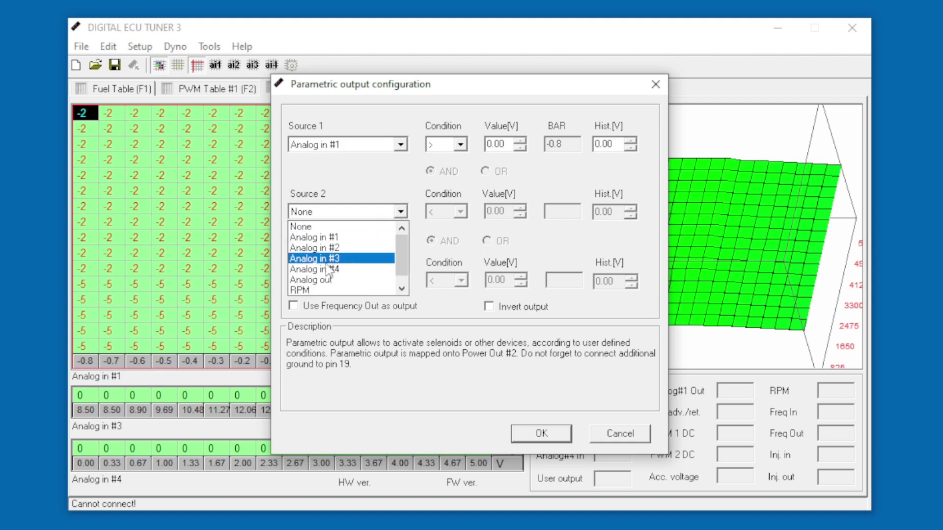
{"action": "left_click", "coordinate": [326, 271]}
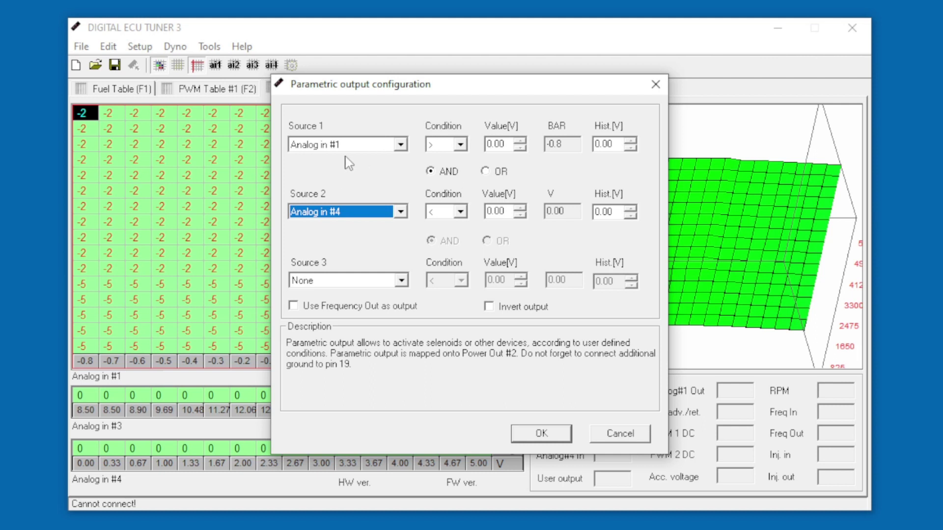
- Set Analog in #1 above 3.75 V and make Analog in #4 greater-than, raising its threshold
{"action": "left_click", "coordinate": [519, 141]}
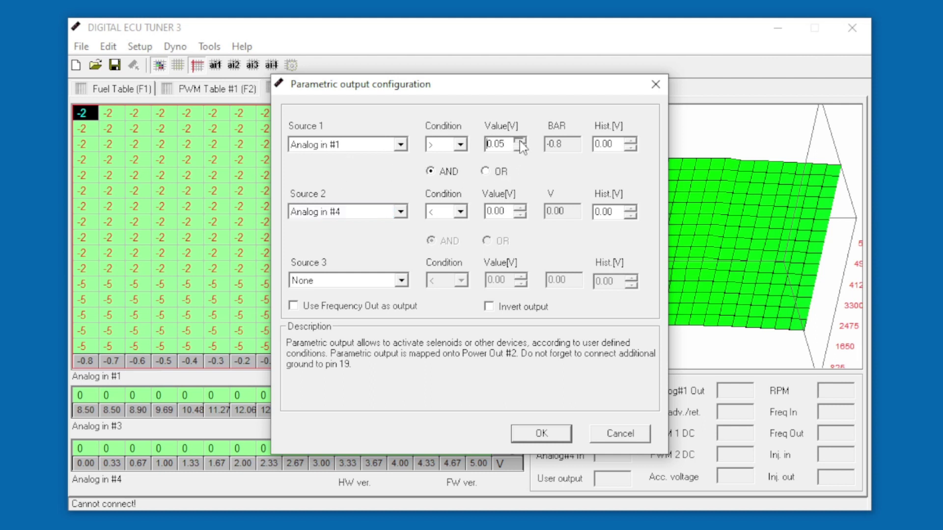
{"action": "left_click_drag", "start_coordinate": [520, 140], "coordinate": [520, 141]}
{"action": "left_click", "coordinate": [457, 215]}
{"action": "left_click", "coordinate": [445, 234]}
{"action": "left_click_drag", "start_coordinate": [519, 208], "coordinate": [522, 221]}
- Apply the parametric output configuration with OK
{"action": "left_click", "coordinate": [535, 437]}
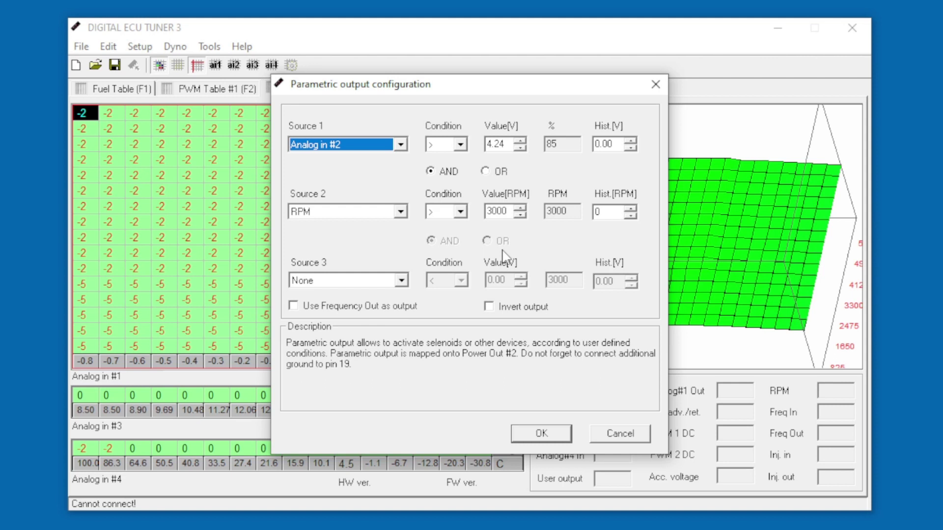
- Apply the parametric output settings and view PWM Table #2, with all cells 0 and correction inputs None
{"action": "left_click", "coordinate": [520, 434]}
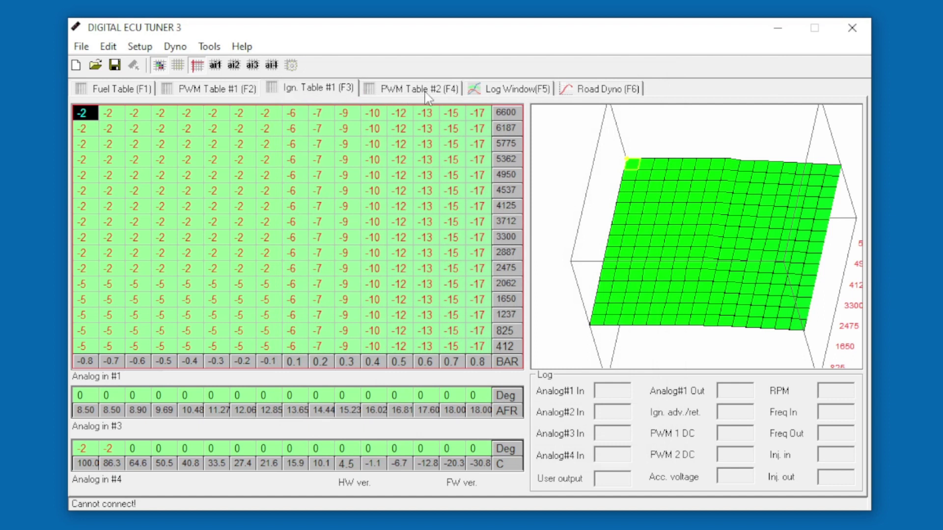
{"action": "left_click", "coordinate": [201, 89]}
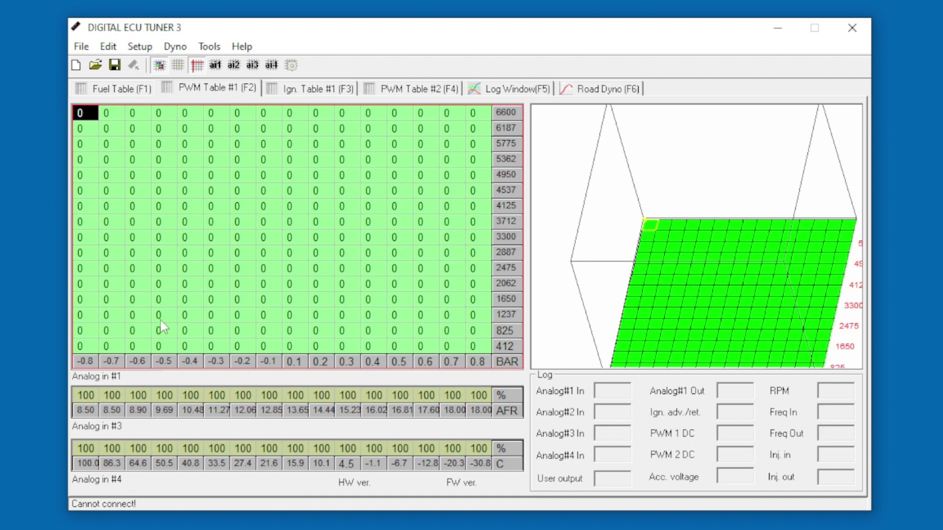
{"action": "left_click", "coordinate": [400, 91]}
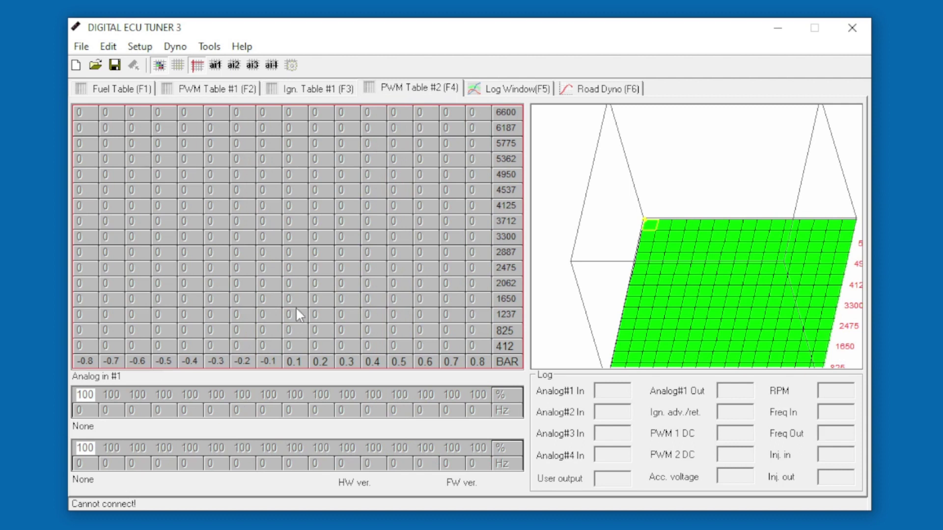